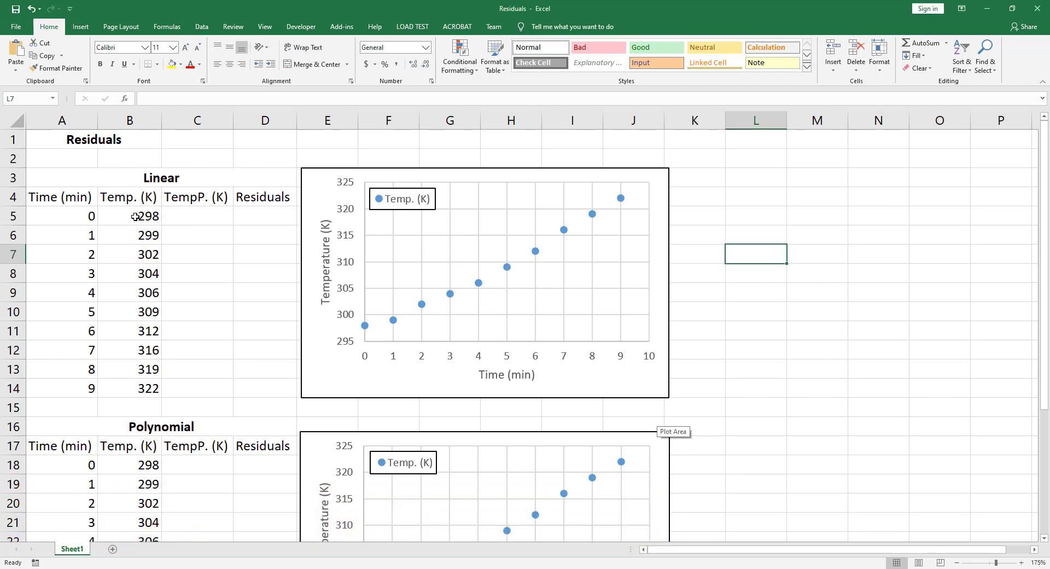
# Review the Time and Temp. (K) data in A4:B14, then select the Linear temperature chart
pyautogui.click(139, 216)
pyautogui.click(185, 219)
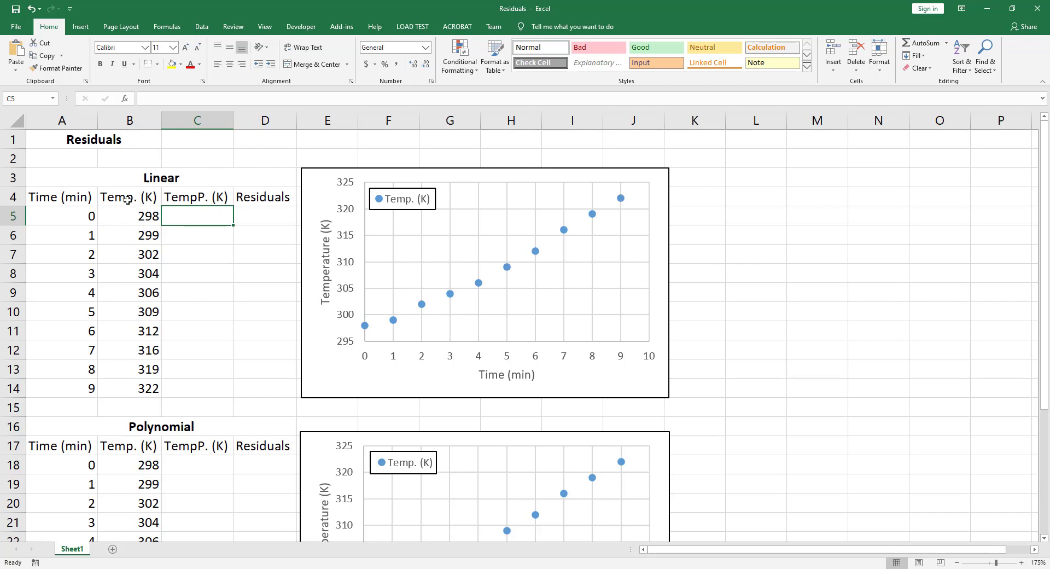
pyautogui.moveTo(128, 200); pyautogui.dragTo(77, 395)
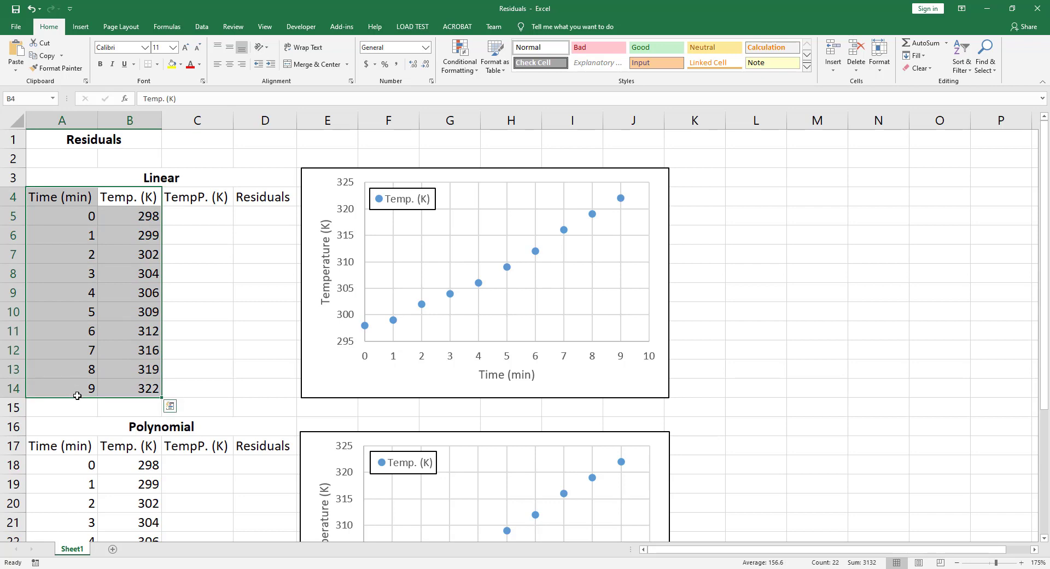
pyautogui.click(659, 180)
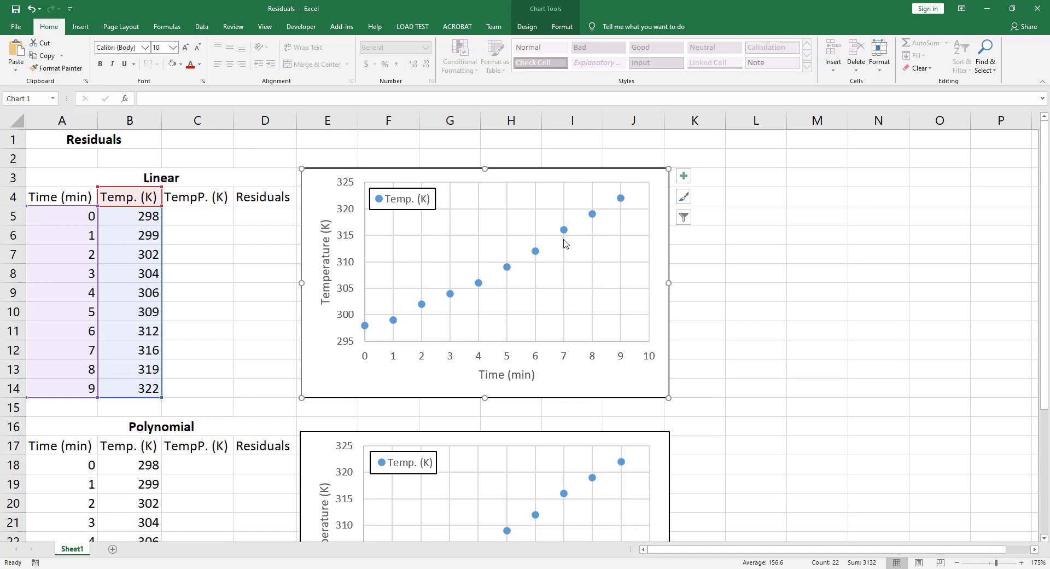
# Add a linear trendline showing y = 2.7455x + 296.35 and R² = 0.9869, with the label below the points
pyautogui.click(682, 176)
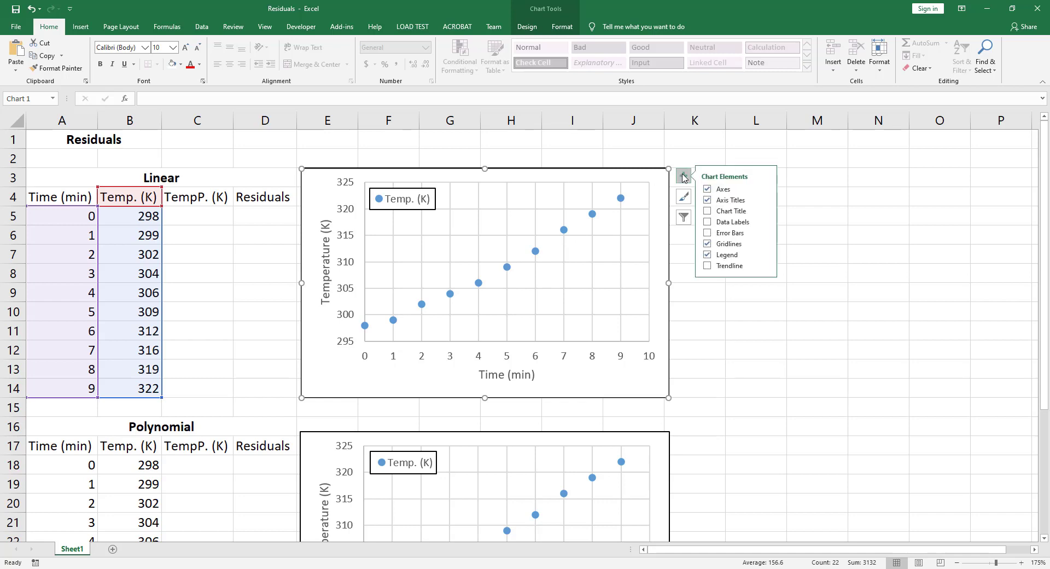
pyautogui.click(767, 265)
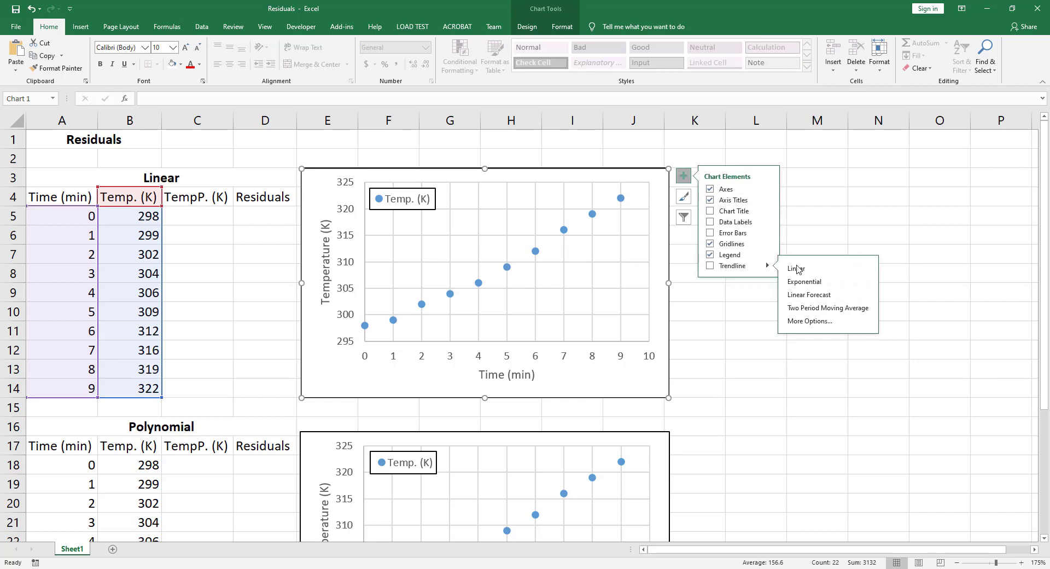
pyautogui.click(820, 323)
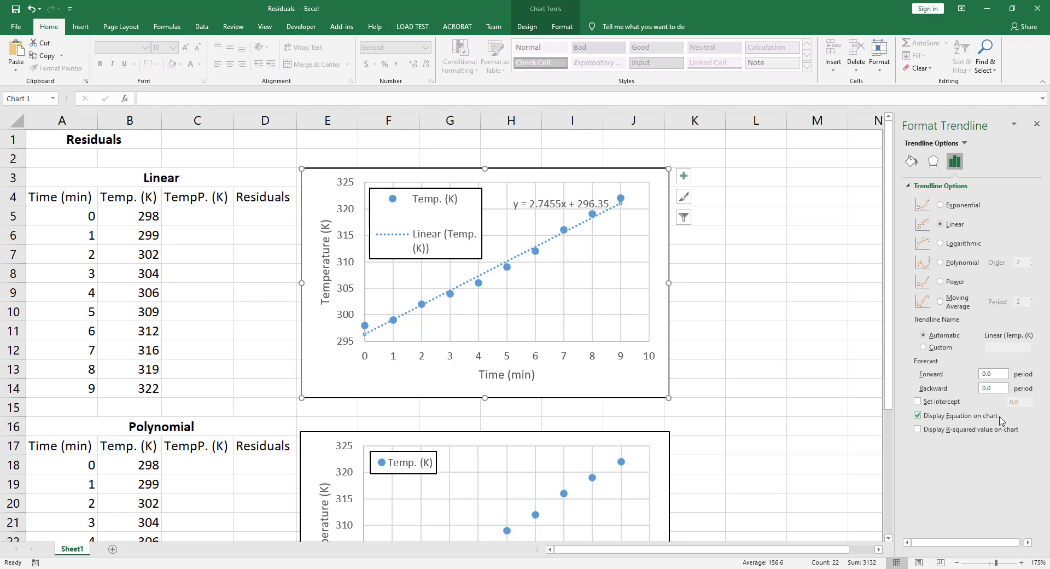
pyautogui.click(919, 429)
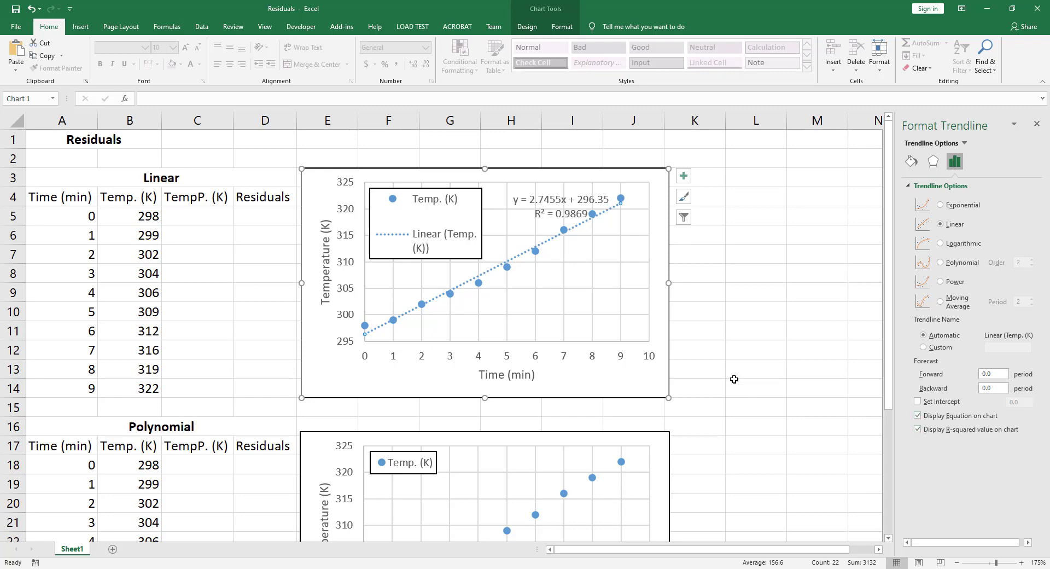
pyautogui.click(573, 212)
pyautogui.moveTo(580, 190); pyautogui.dragTo(591, 268)
# Put a black outline around the trendline equation label
pyautogui.click(566, 29)
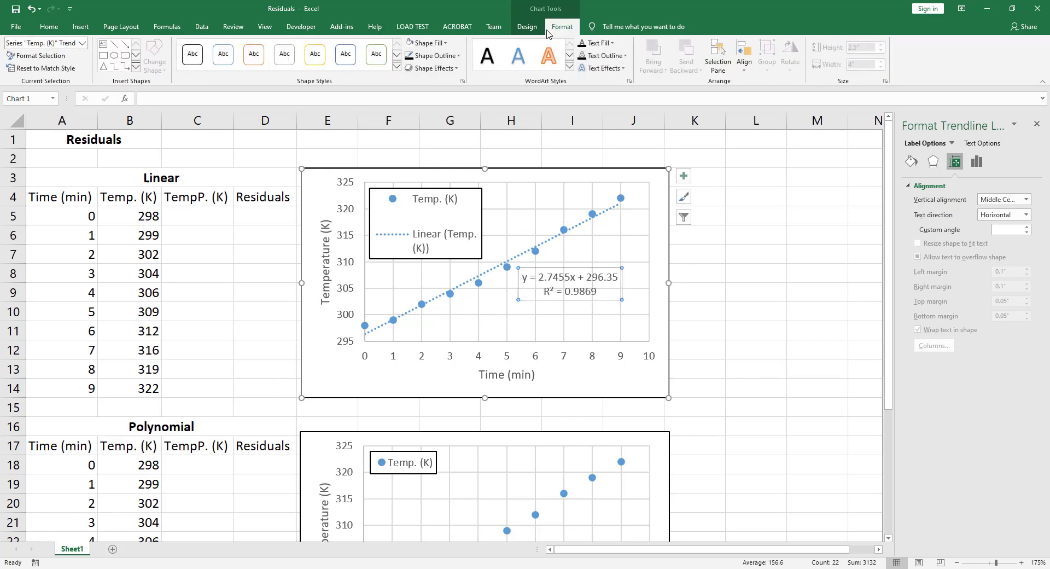
pyautogui.click(409, 57)
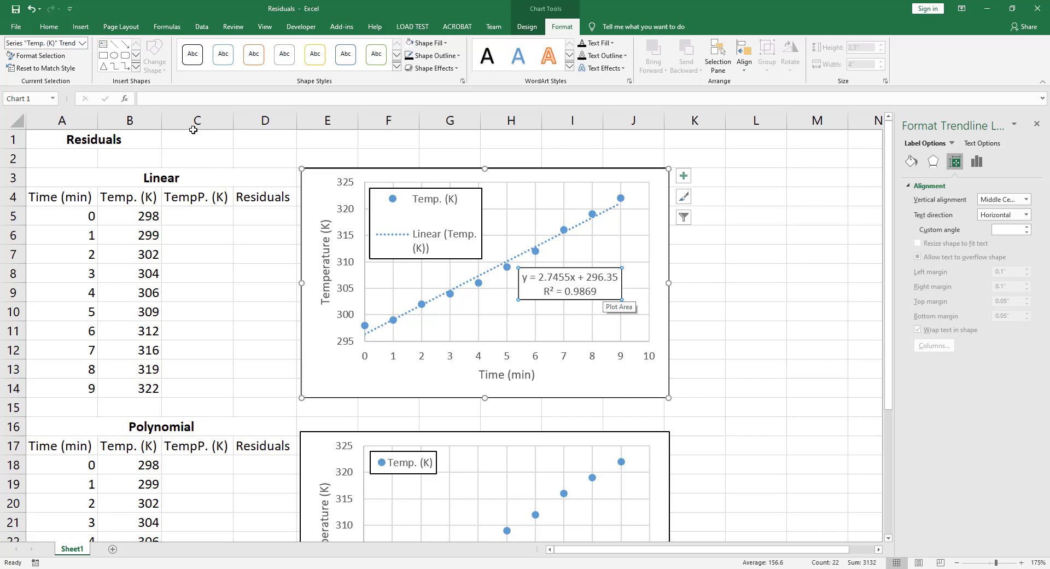
# Enter =2.7455*A5+296.35 in C5 and fill it down to C14
pyautogui.click(194, 216)
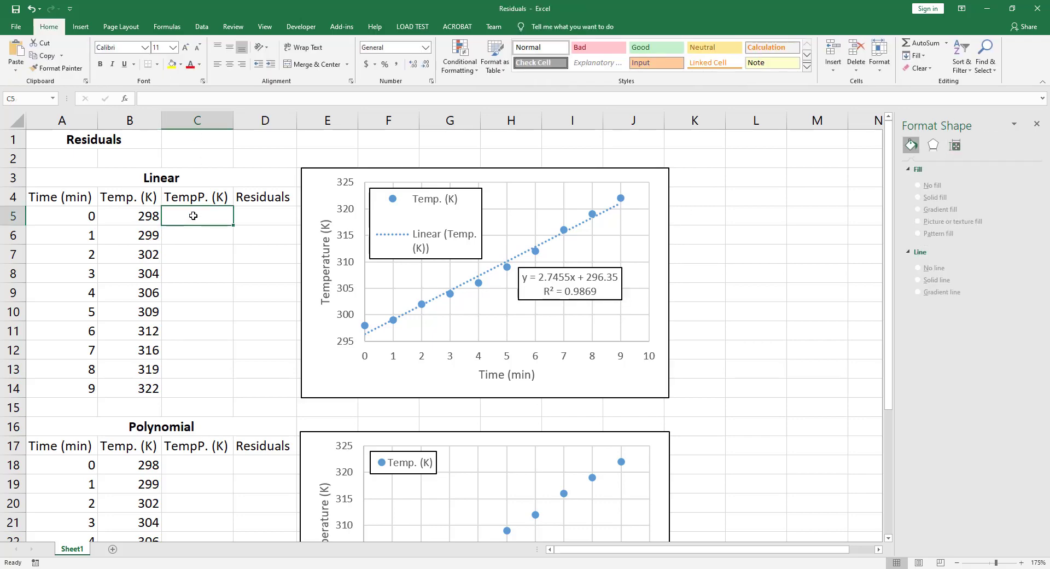
pyautogui.write('=')
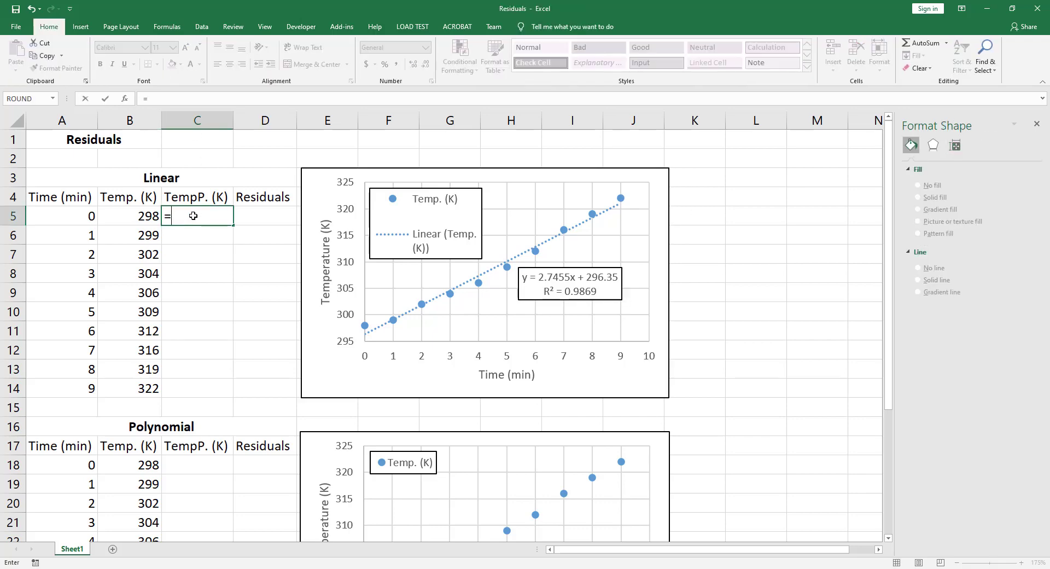
pyautogui.write('2.7455*')
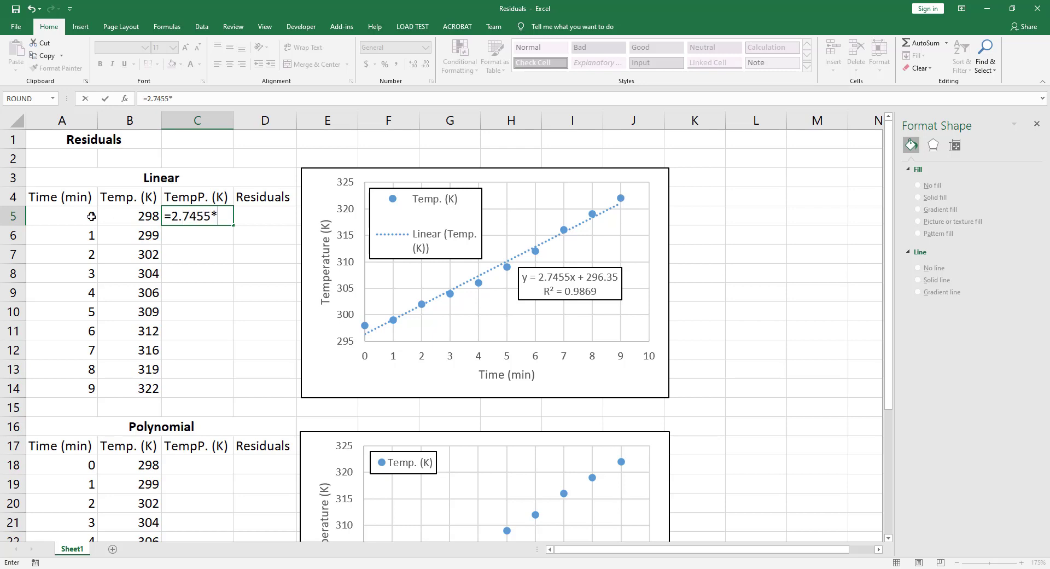
pyautogui.click(91, 217)
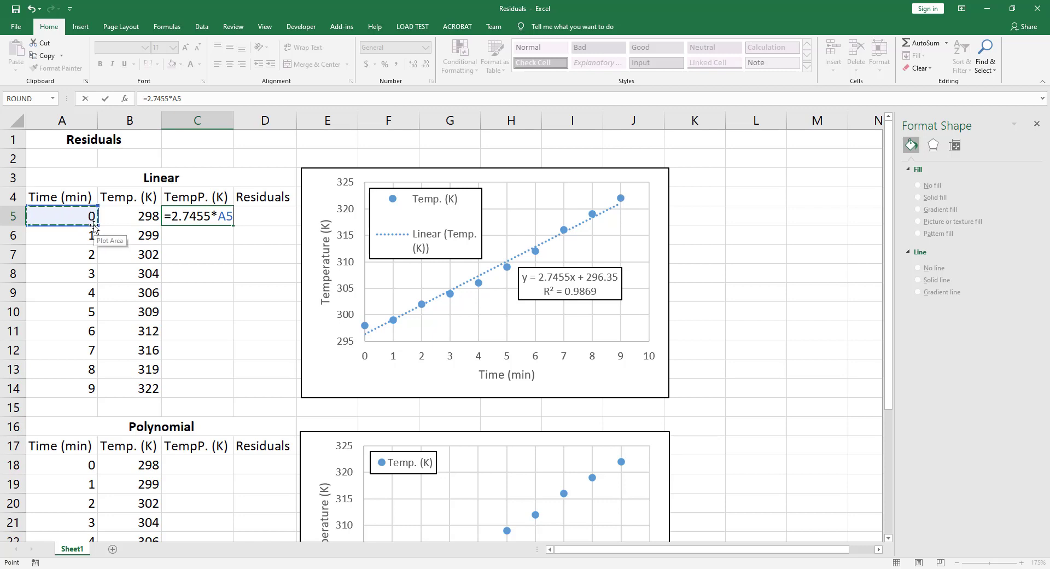
pyautogui.write('+2')
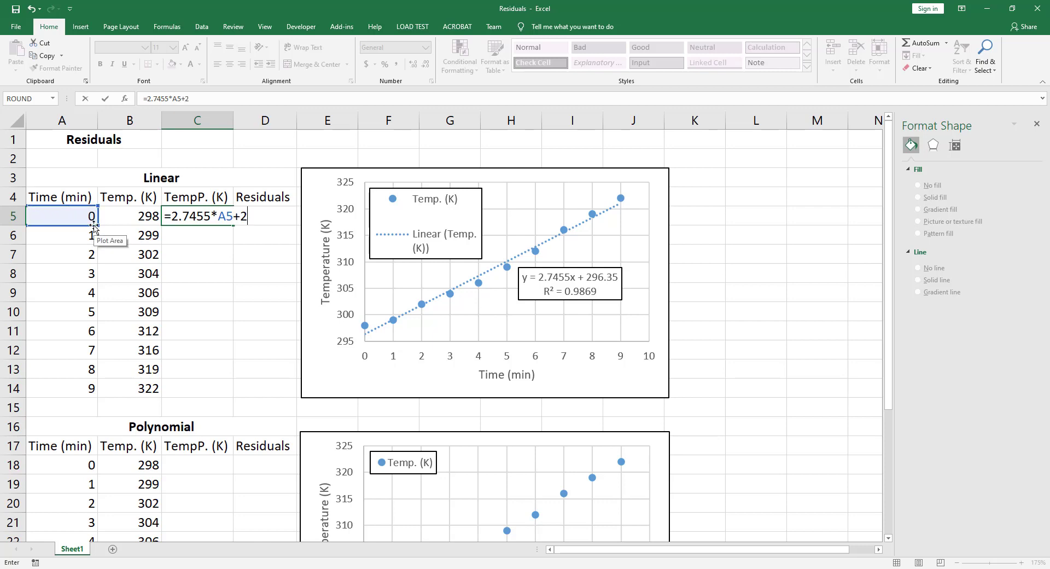
pyautogui.write('96.35')
pyautogui.hotkey('ctrl', 'Return')
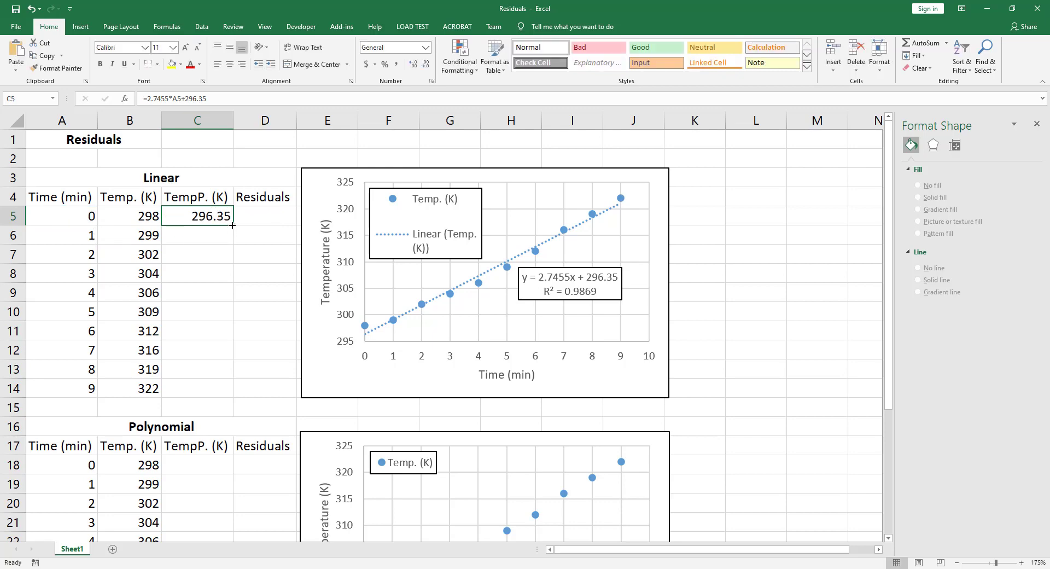
pyautogui.doubleClick(233, 225)
pyautogui.click(265, 217)
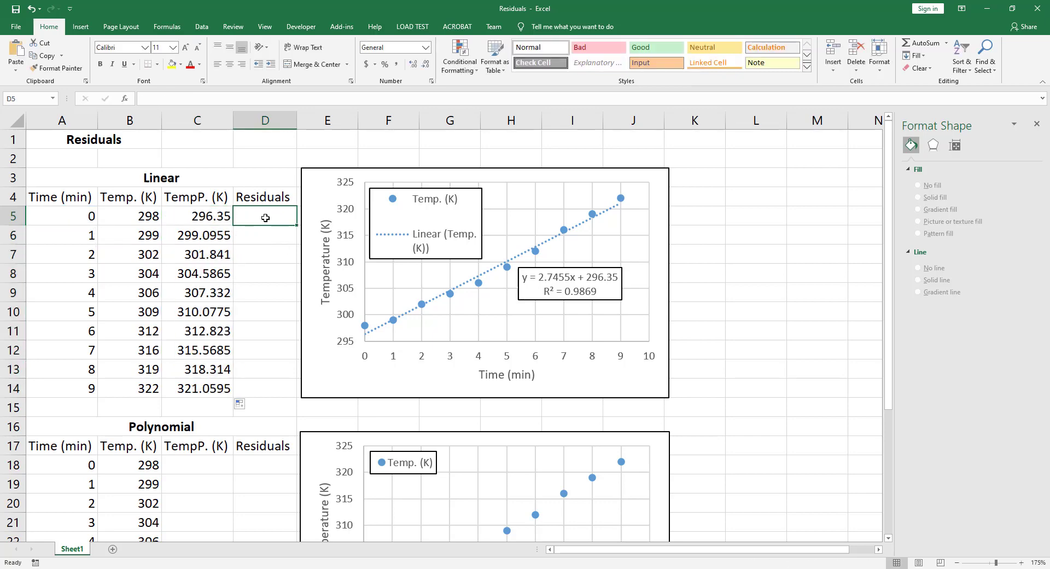
# Enter the residual formula =B5-C5 in cell D5
pyautogui.click(134, 217)
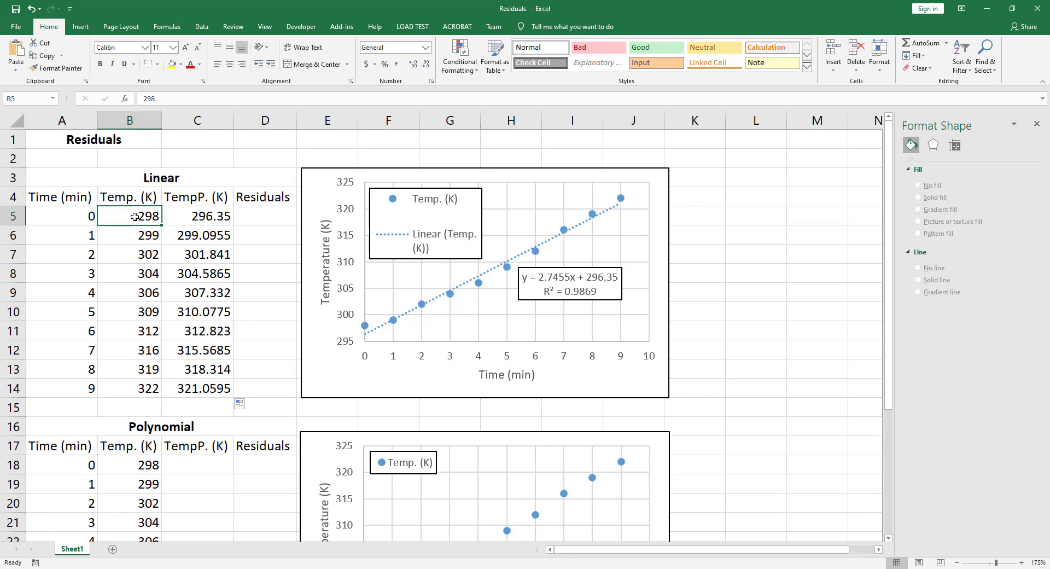
pyautogui.click(190, 217)
pyautogui.click(265, 217)
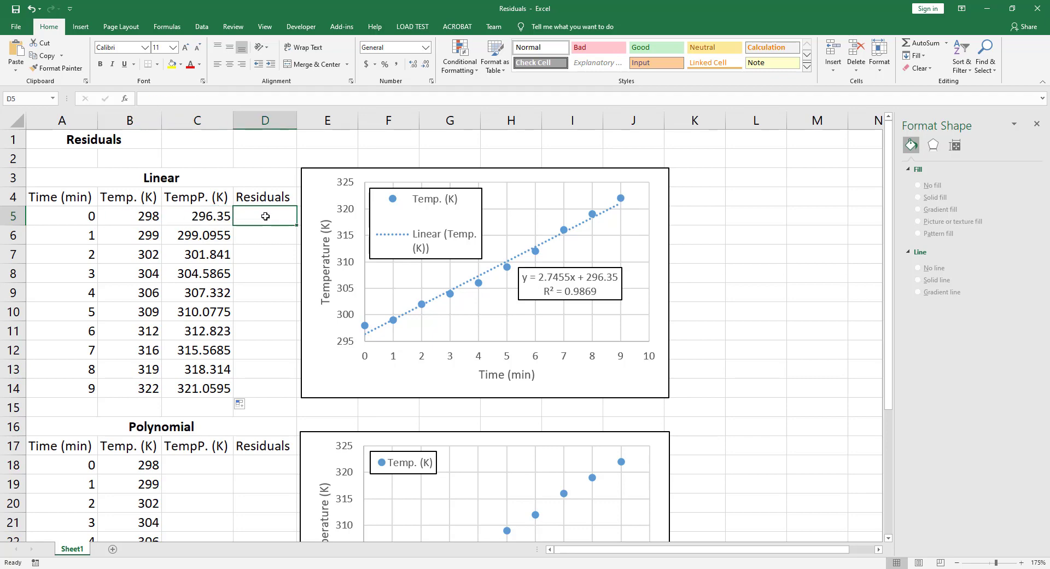
pyautogui.write('=')
pyautogui.click(134, 216)
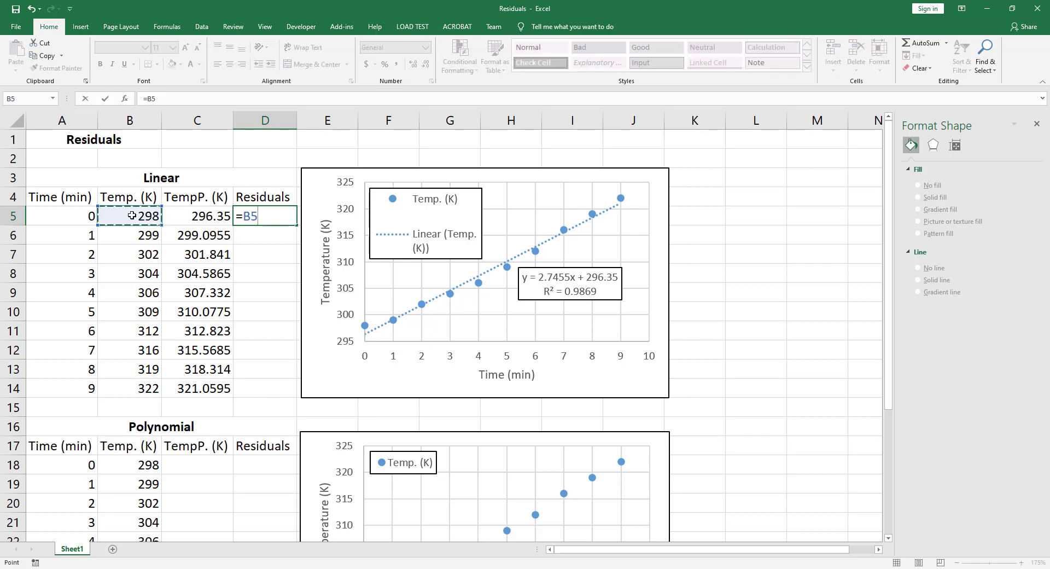
pyautogui.write('-')
pyautogui.click(188, 217)
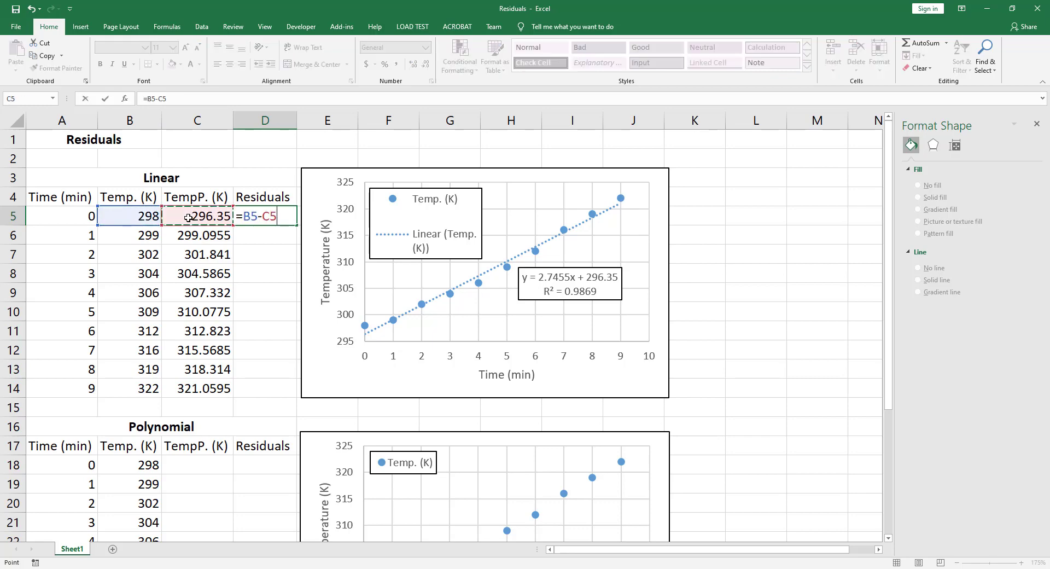
pyautogui.hotkey('ctrl', 'Return')
# Copy the residual down to D14, then select D4:D14 together with A4:A14
pyautogui.doubleClick(296, 226)
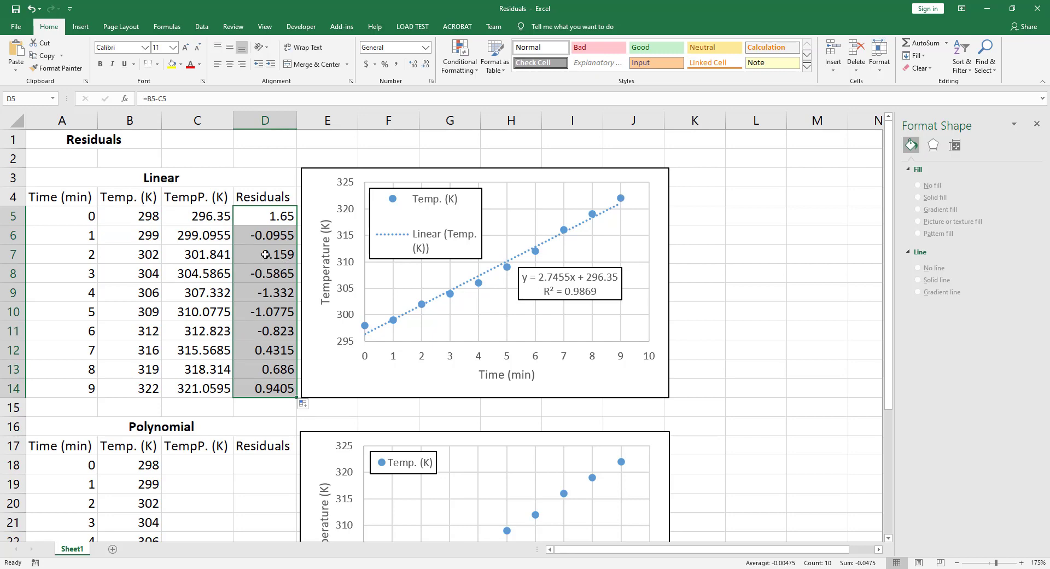
pyautogui.moveTo(269, 196); pyautogui.dragTo(271, 388)
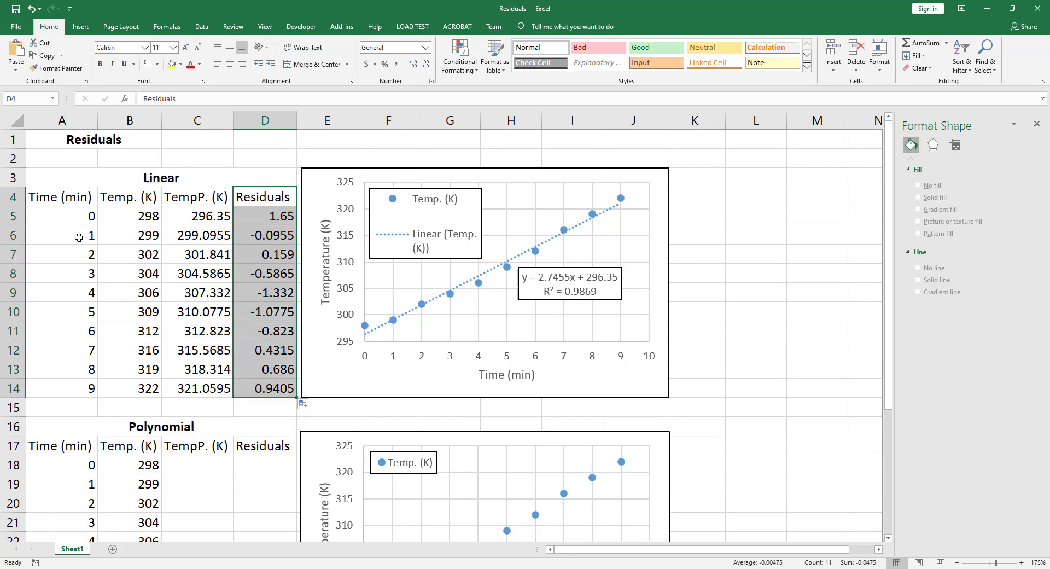
pyautogui.moveTo(57, 197); pyautogui.dragTo(61, 389)
# Insert a markers-only scatter chart of the linear residuals against time
pyautogui.click(80, 26)
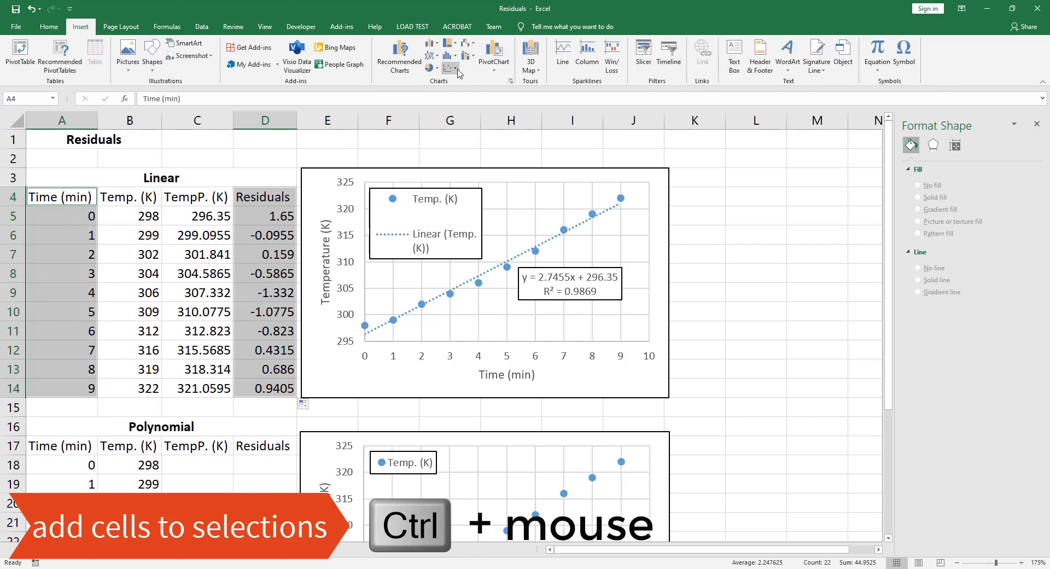
pyautogui.click(455, 68)
pyautogui.click(457, 103)
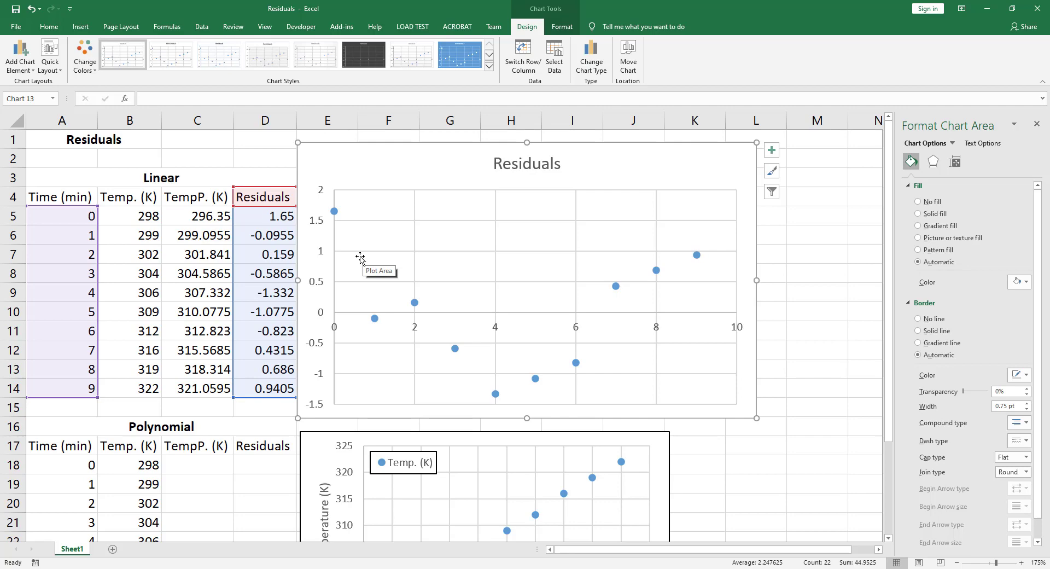
# Add an order-2 polynomial trendline to the Polynomial chart, displaying its equation and R²
pyautogui.scroll(-3, 376, 381)
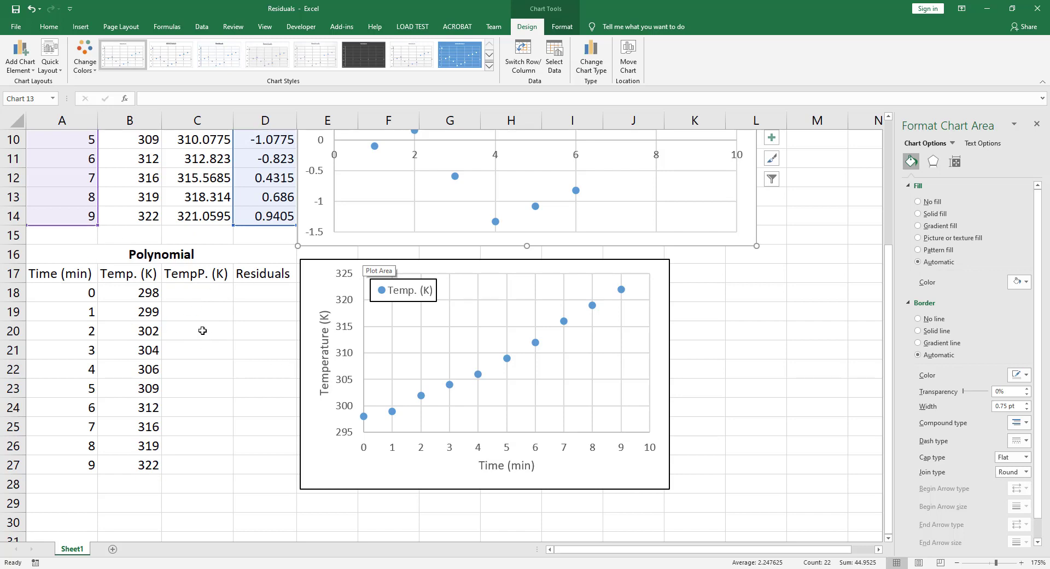
pyautogui.click(659, 277)
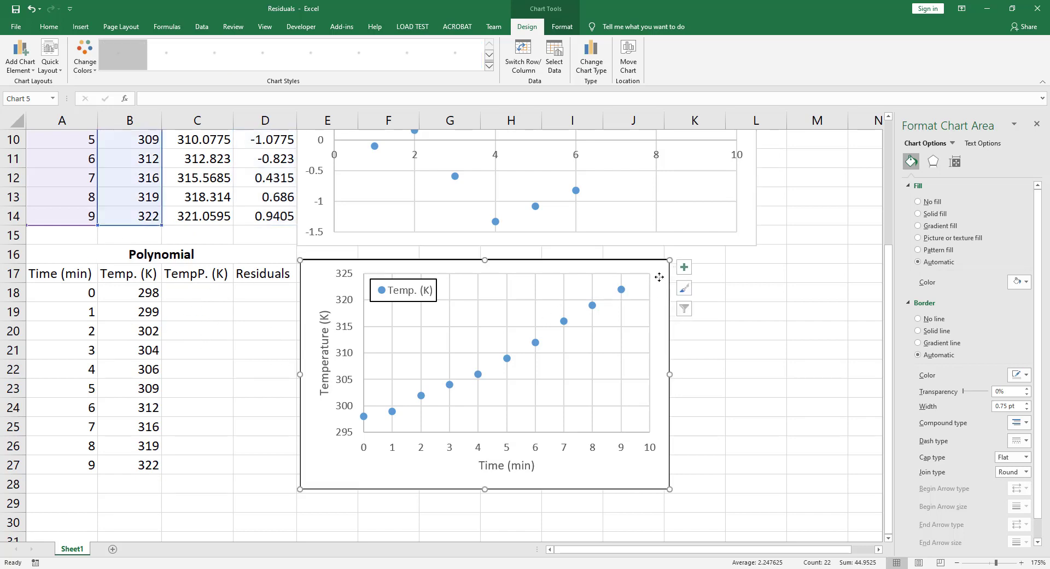
pyautogui.click(684, 267)
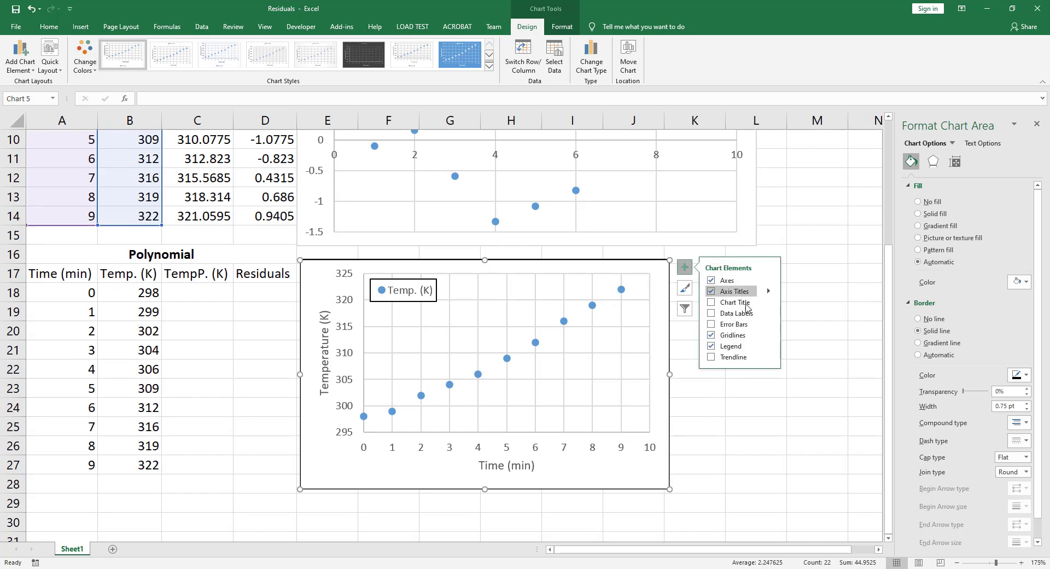
pyautogui.click(768, 360)
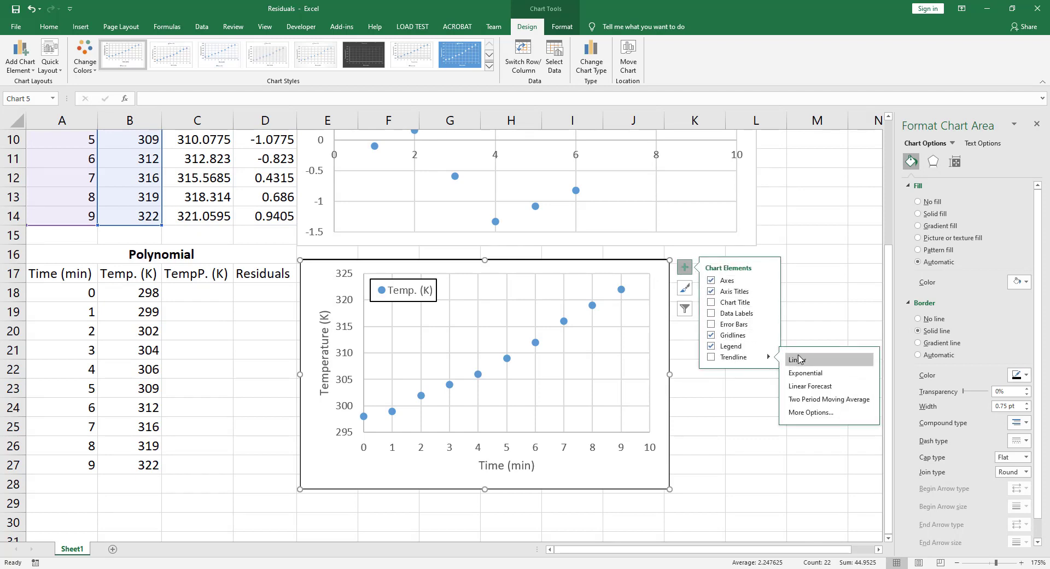
pyautogui.click(804, 413)
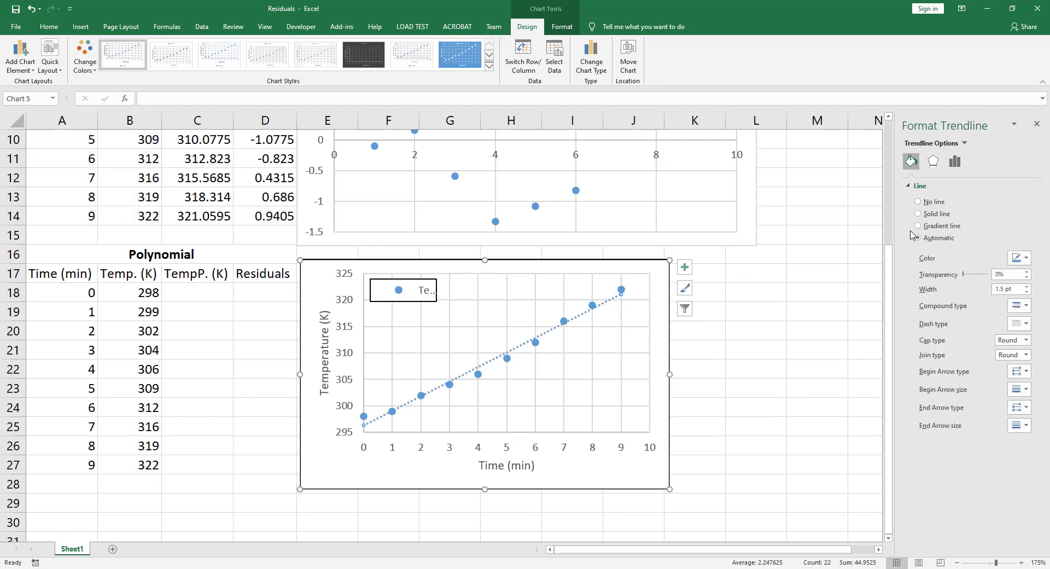
pyautogui.click(954, 160)
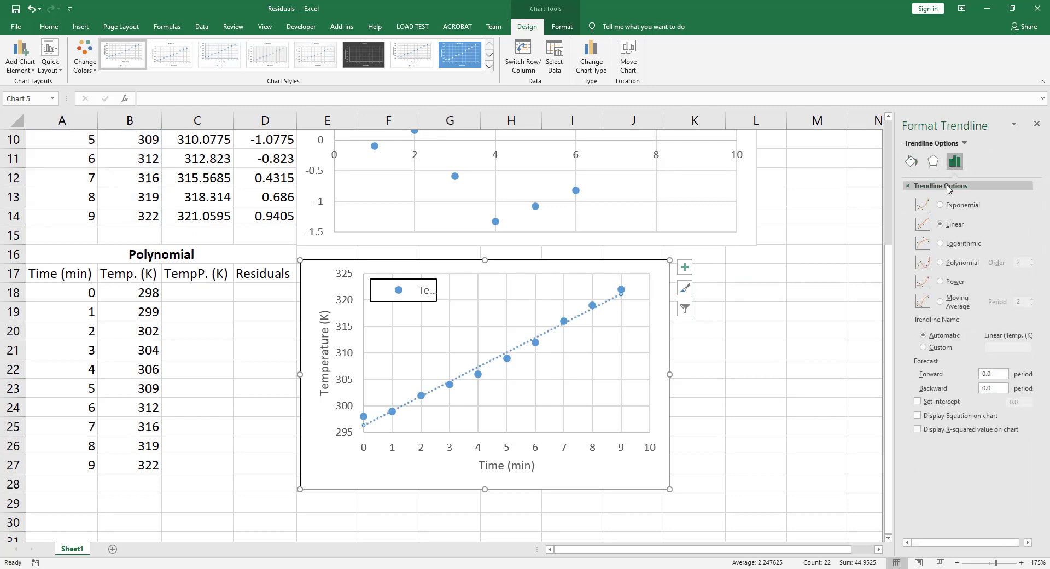
pyautogui.click(941, 262)
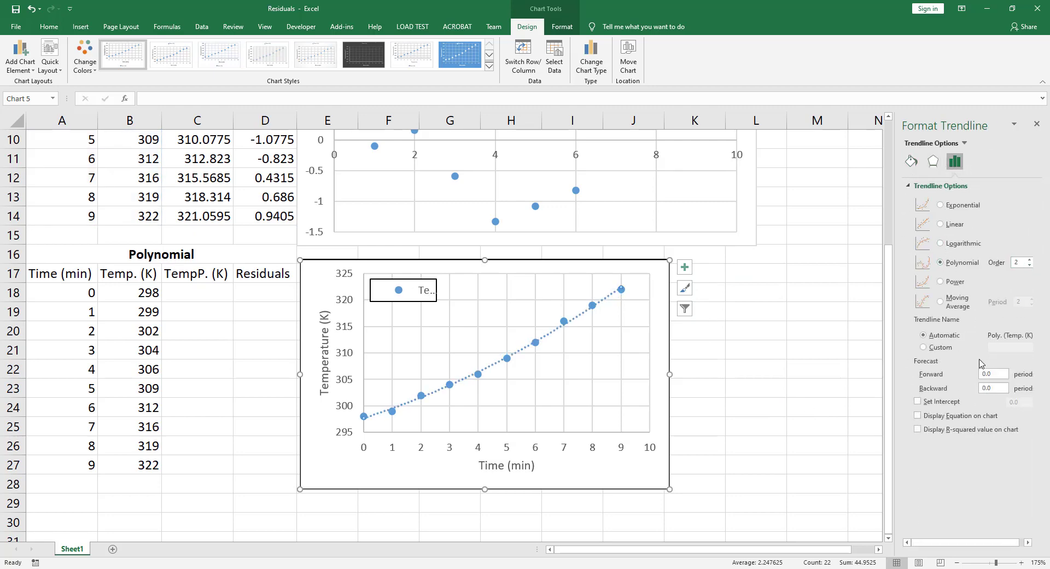
pyautogui.click(918, 416)
pyautogui.click(919, 429)
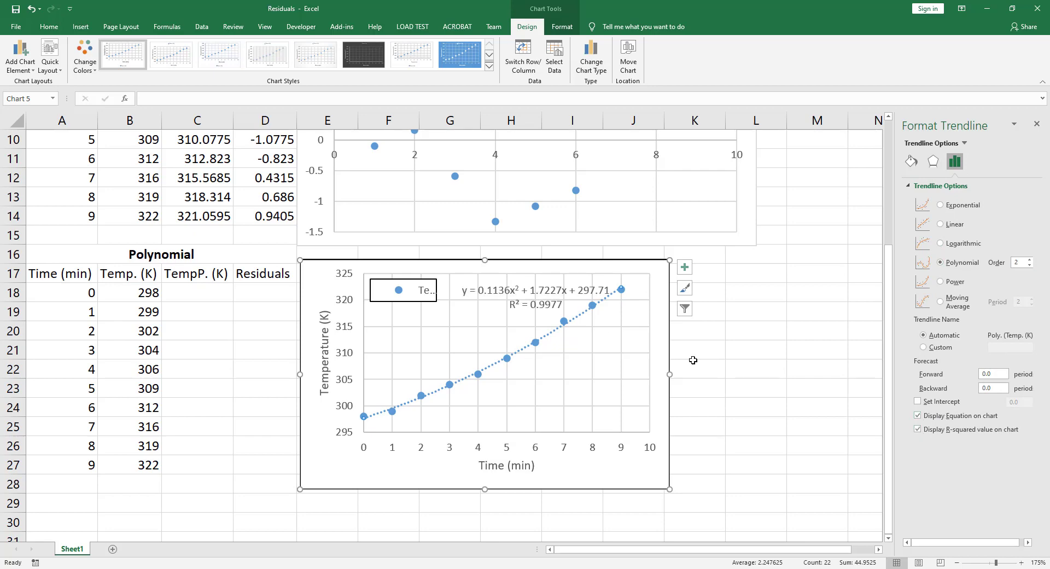
# Move the y = 0.1136x² + 1.7227x + 297.71 label below the curve and outline it in black
pyautogui.click(554, 281)
pyautogui.moveTo(554, 282); pyautogui.dragTo(577, 381)
pyautogui.click(561, 27)
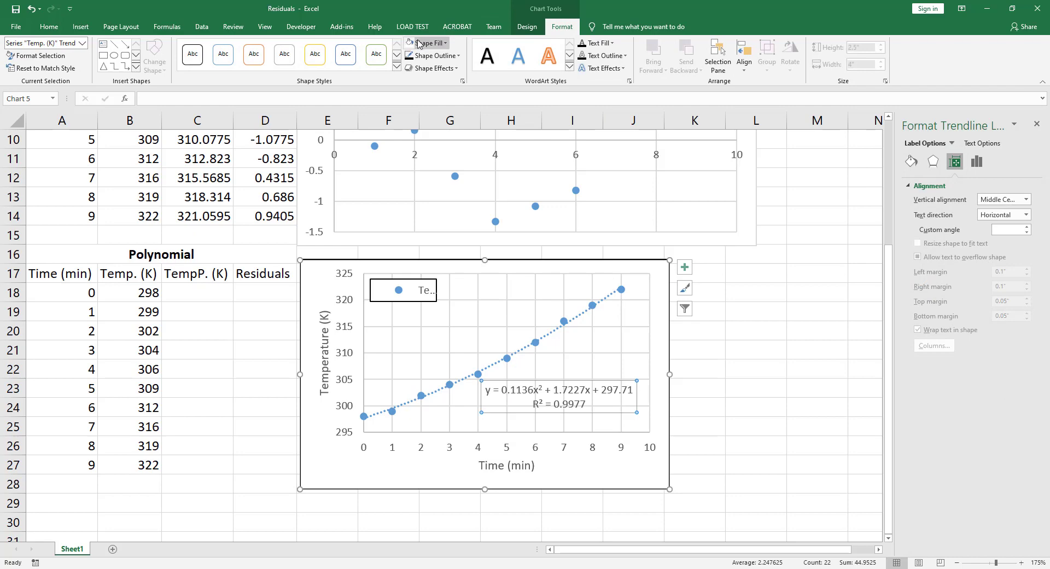
pyautogui.click(409, 57)
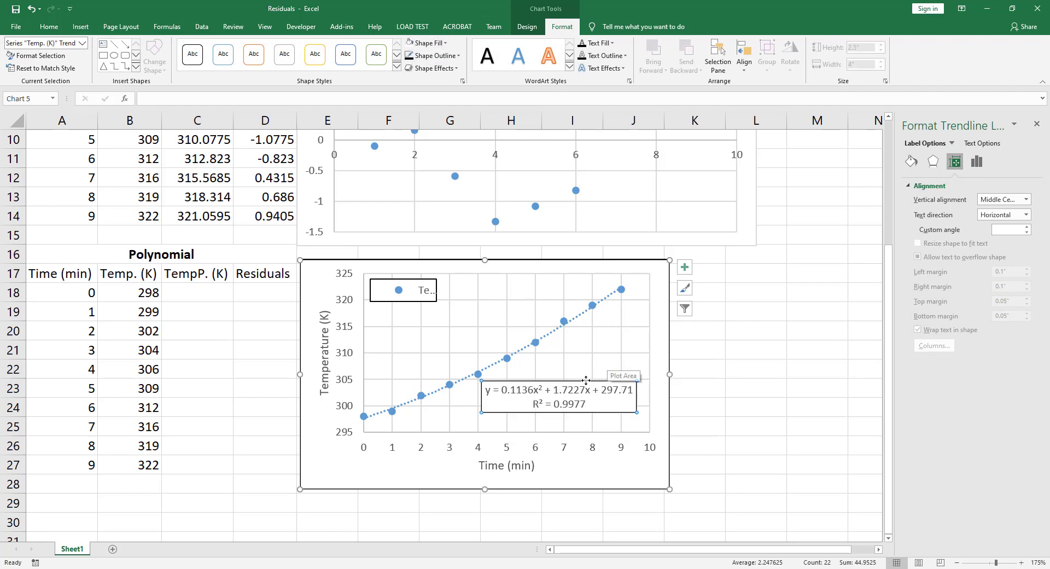
# Enter =0.1136*A18^2+1.7227*A18+297.71 in C18 and fill it down to C27
pyautogui.click(188, 293)
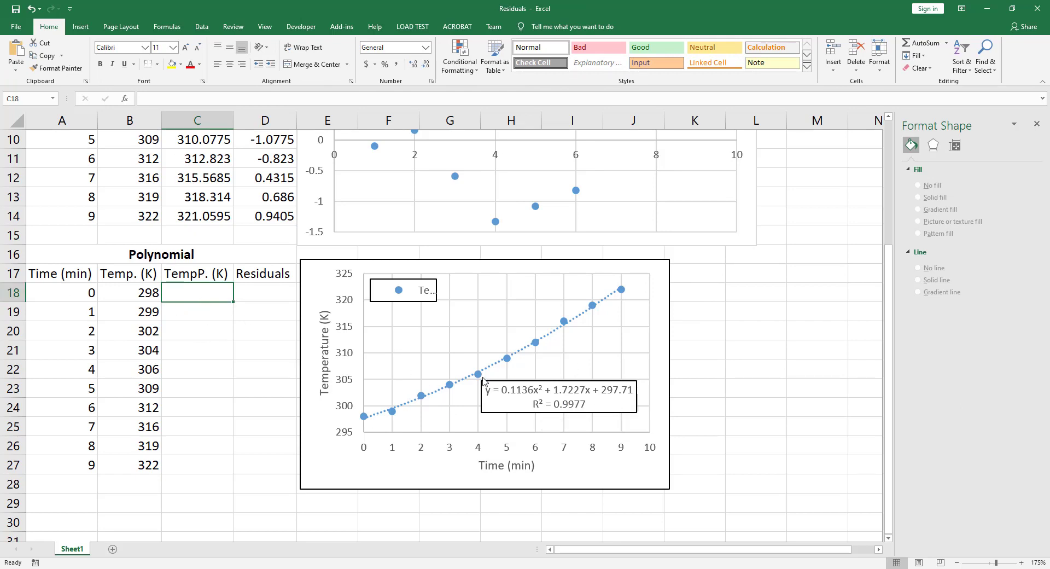
pyautogui.write('=0.1')
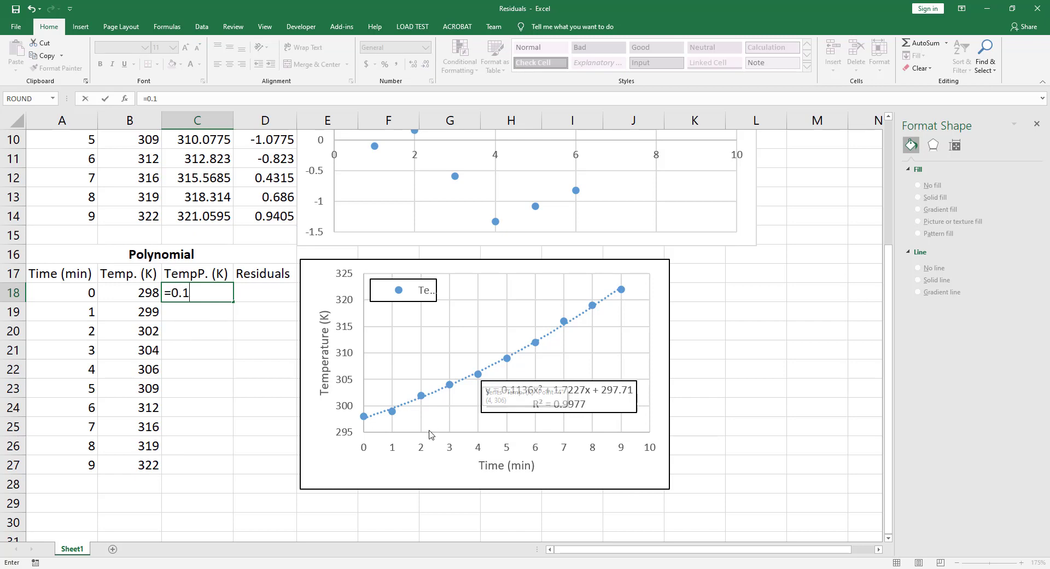
pyautogui.write('136')
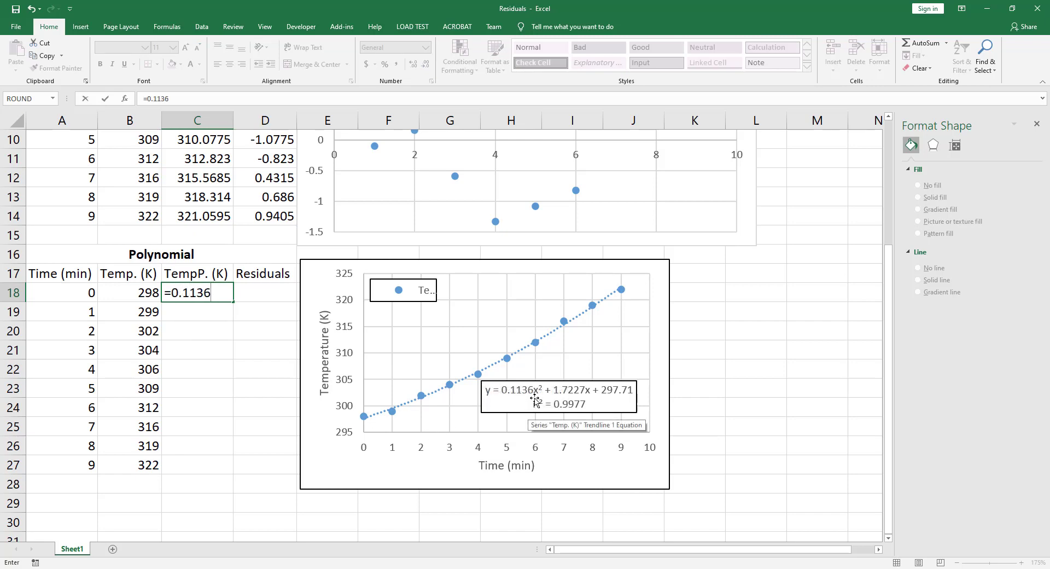
pyautogui.write('*')
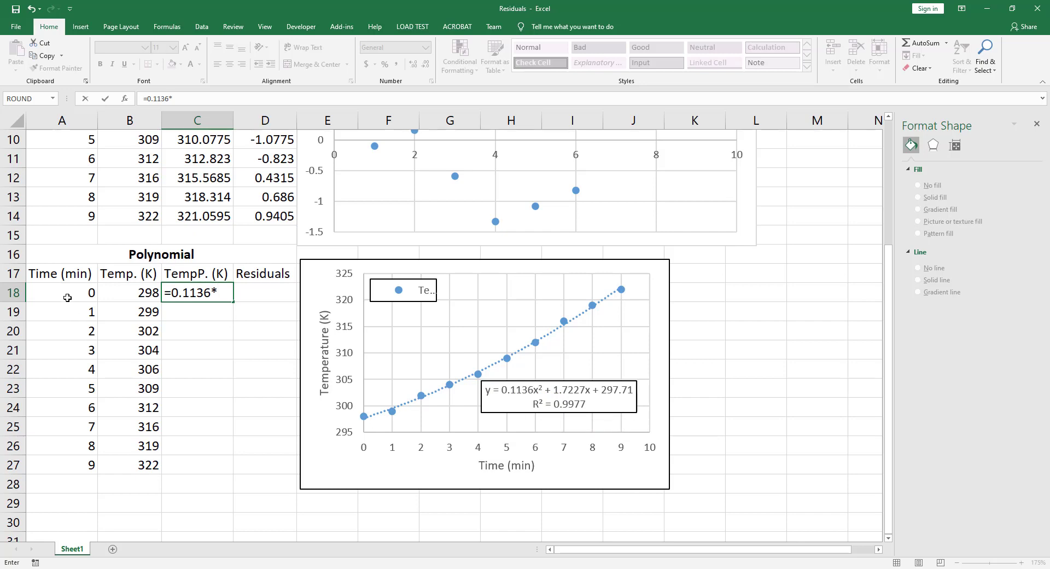
pyautogui.click(66, 294)
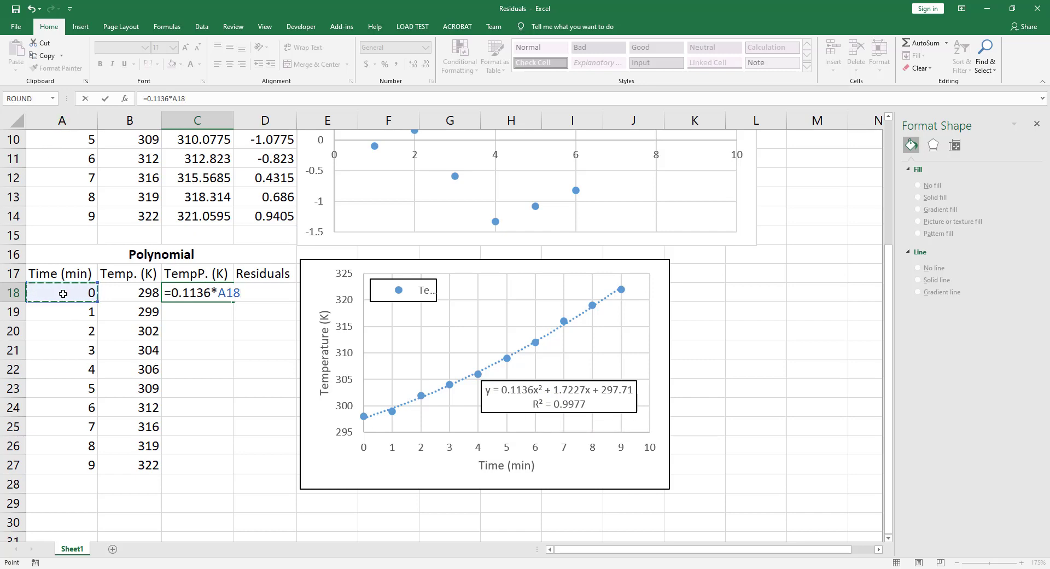
pyautogui.write('^2+1.722')
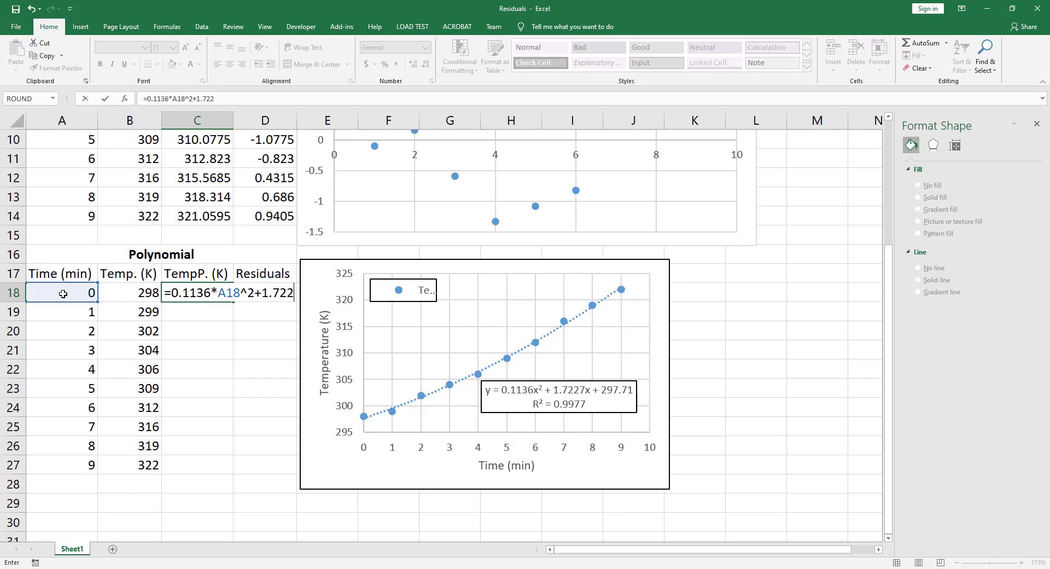
pyautogui.write('7*')
pyautogui.click(51, 297)
pyautogui.write('+')
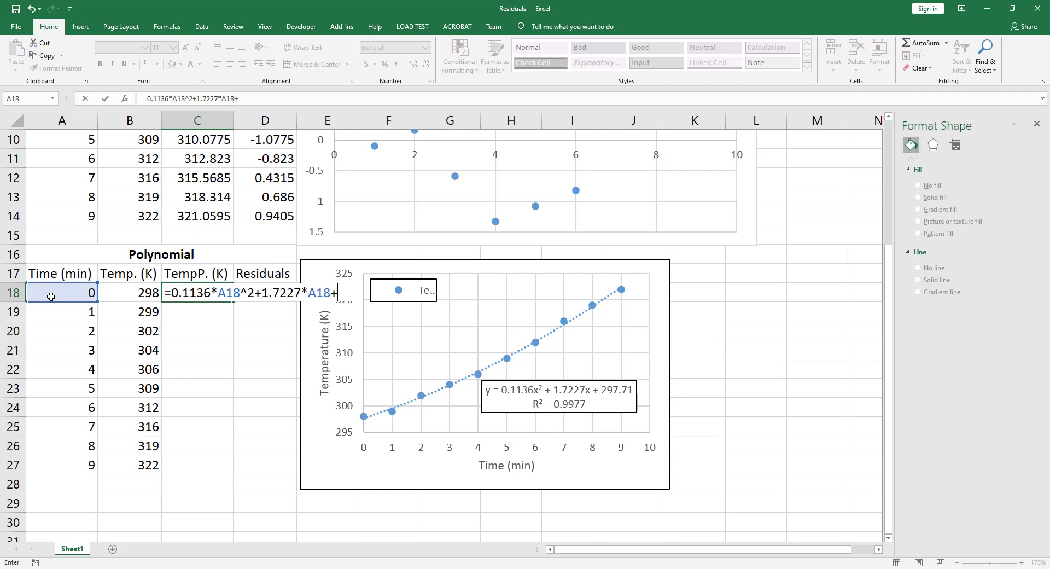
pyautogui.write('297.71')
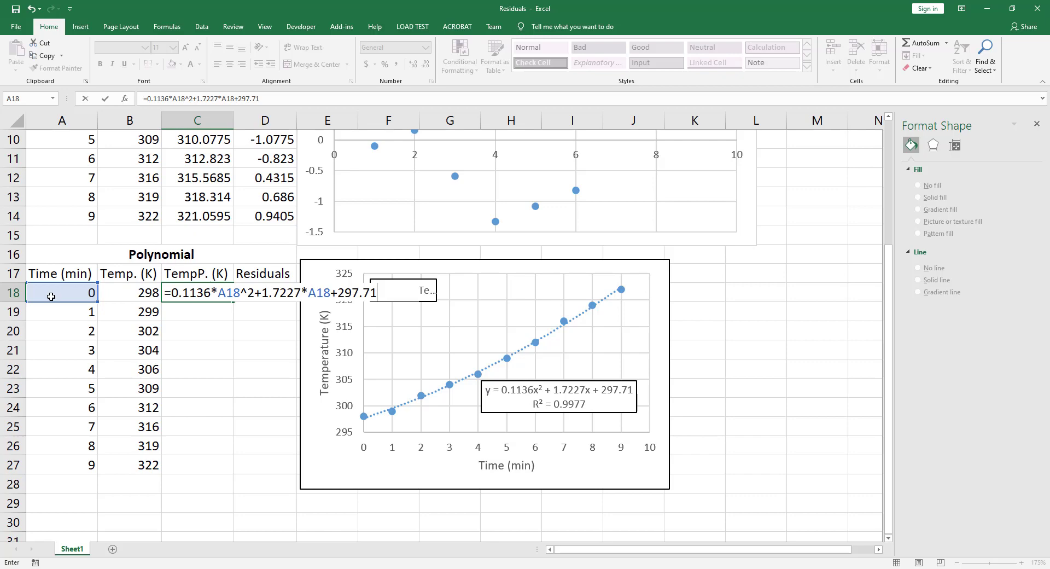
pyautogui.hotkey('ctrl', 'Return')
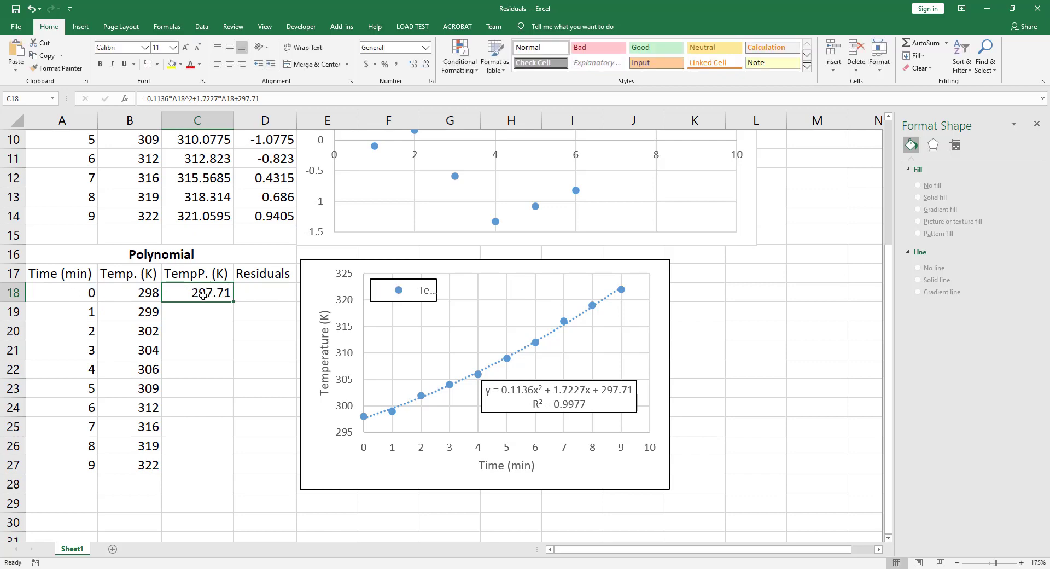
pyautogui.doubleClick(232, 300)
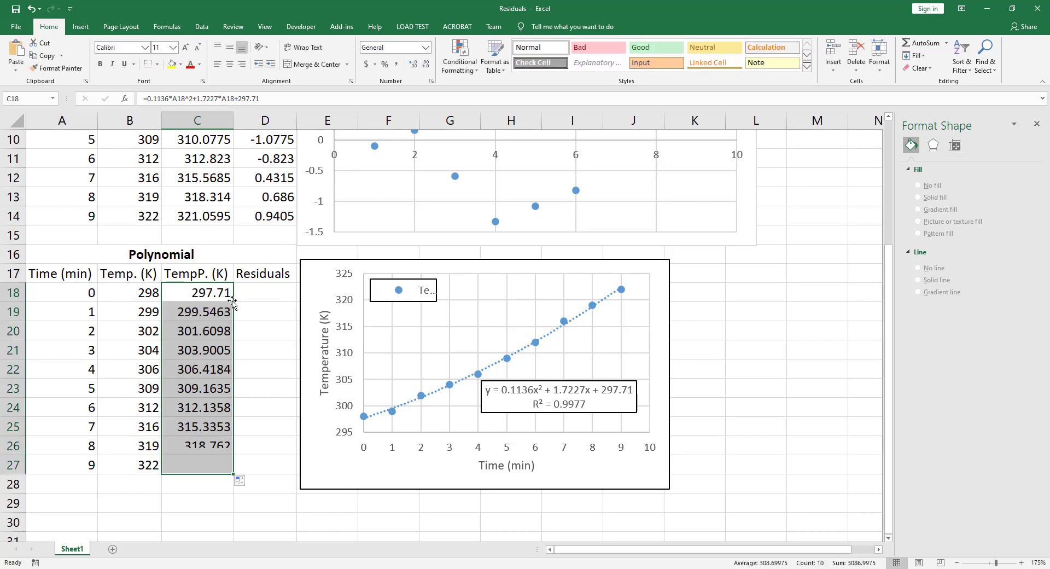
# Enter =B18-C18 in D18 and fill it down to D27
pyautogui.click(262, 293)
pyautogui.write('=')
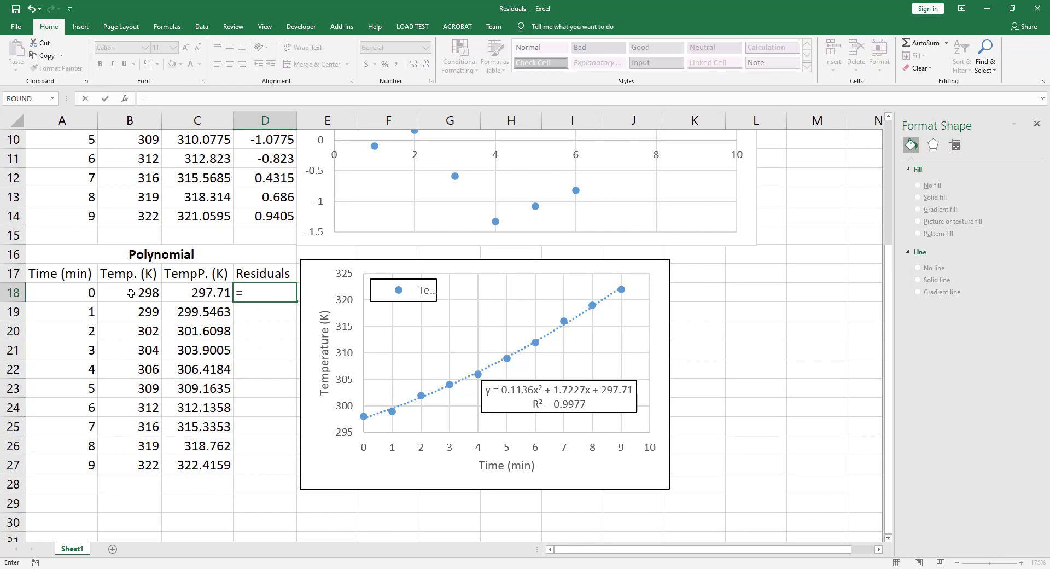
pyautogui.click(131, 294)
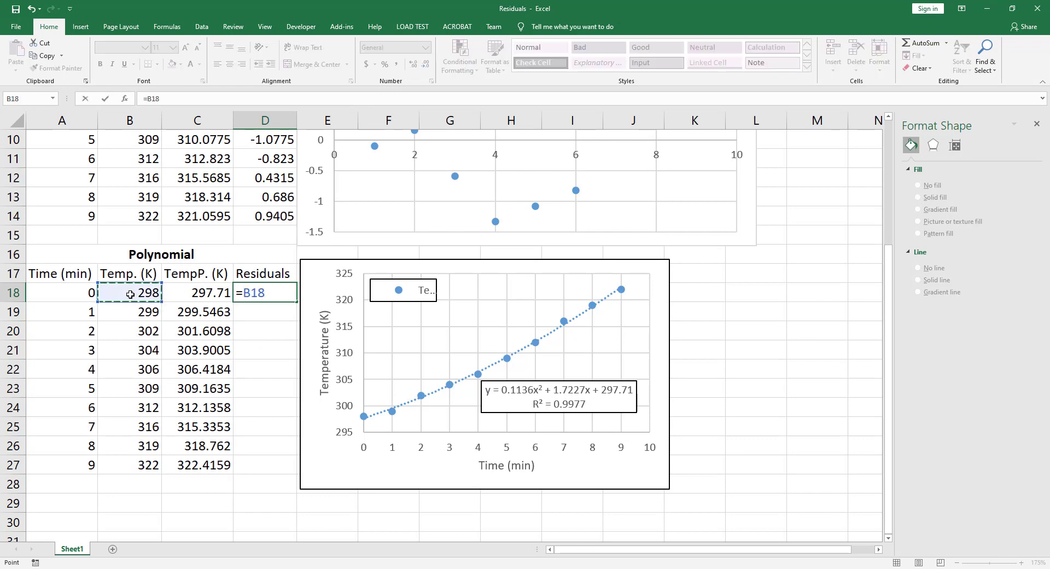
pyautogui.write('-')
pyautogui.click(185, 291)
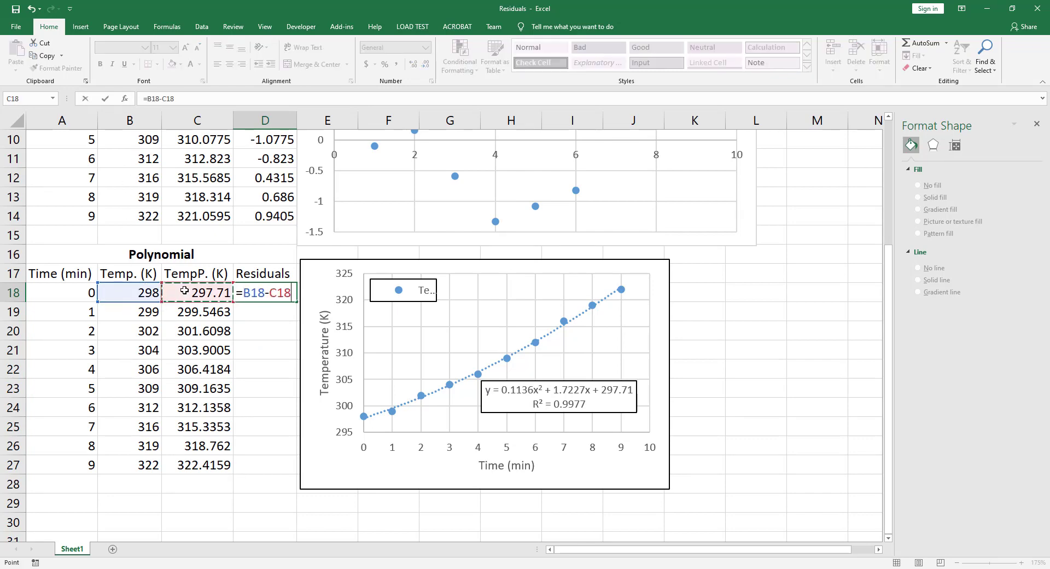
pyautogui.hotkey('ctrl', 'Return')
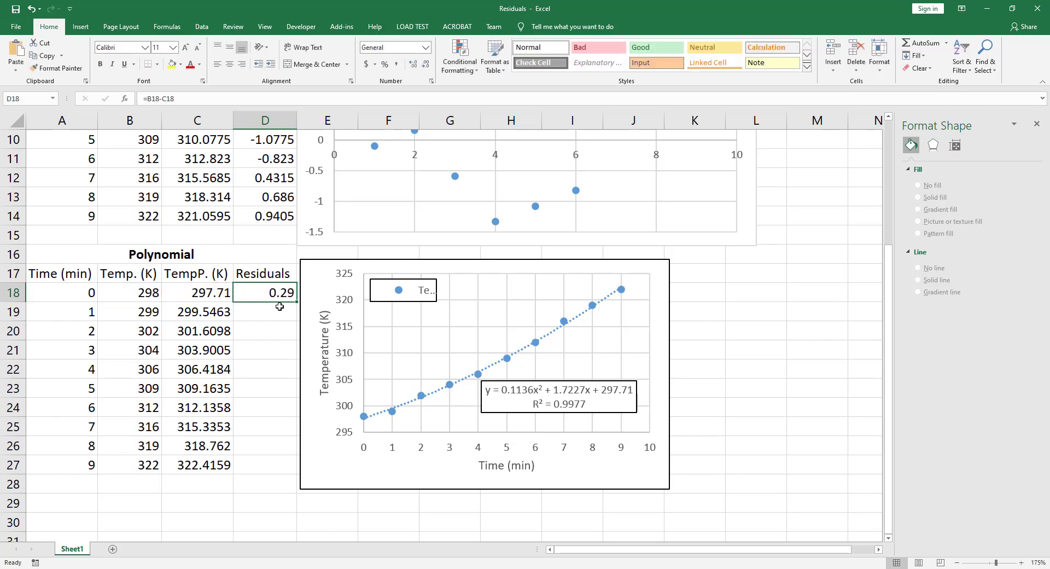
pyautogui.doubleClick(296, 302)
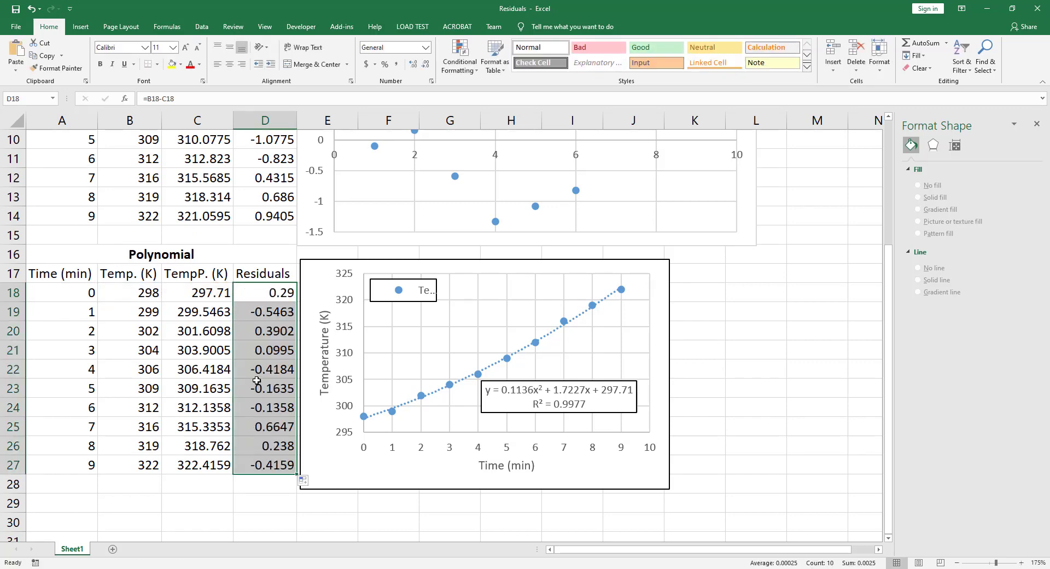
# Select the Residuals range D17:D27 together with the Time range A17:A27
pyautogui.moveTo(270, 276); pyautogui.dragTo(268, 468)
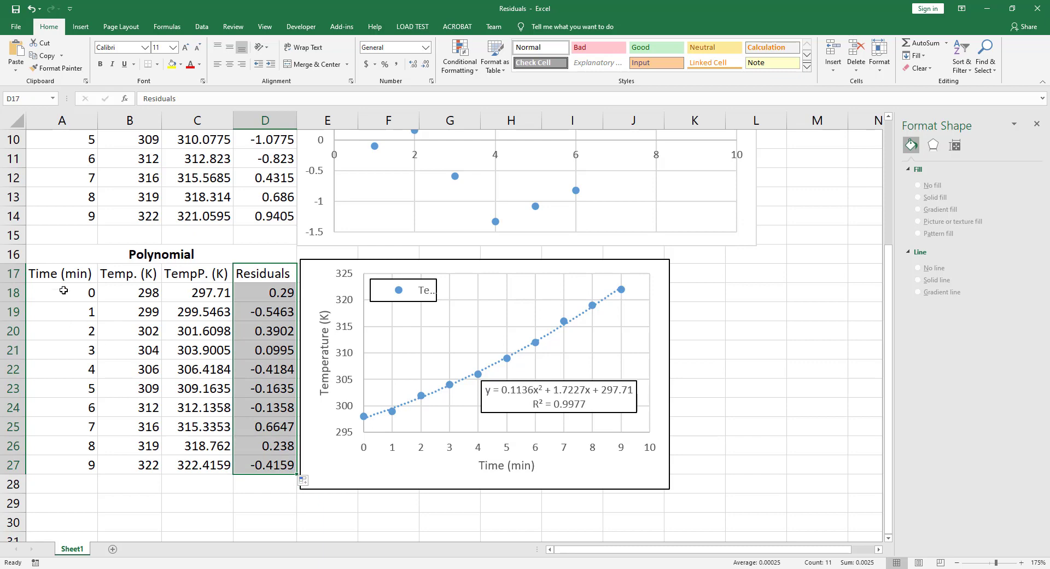
pyautogui.keyDown('ctrl'); pyautogui.click(64, 272); pyautogui.keyUp('ctrl')
pyautogui.moveTo(64, 273); pyautogui.dragTo(62, 464)
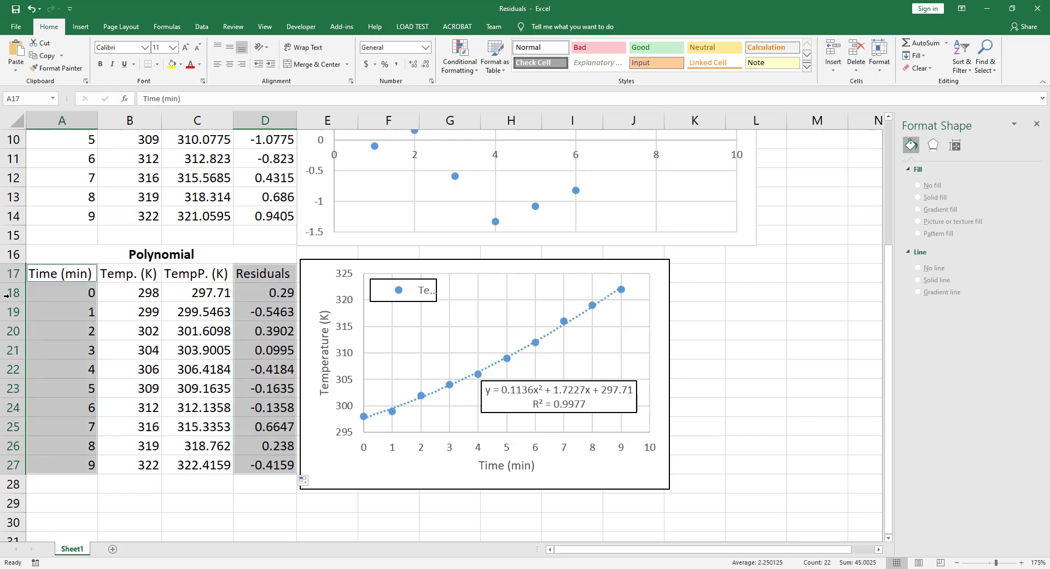
# Insert a markers-only scatter chart of polynomial residuals versus time and place it beside the Polynomial table
pyautogui.click(78, 29)
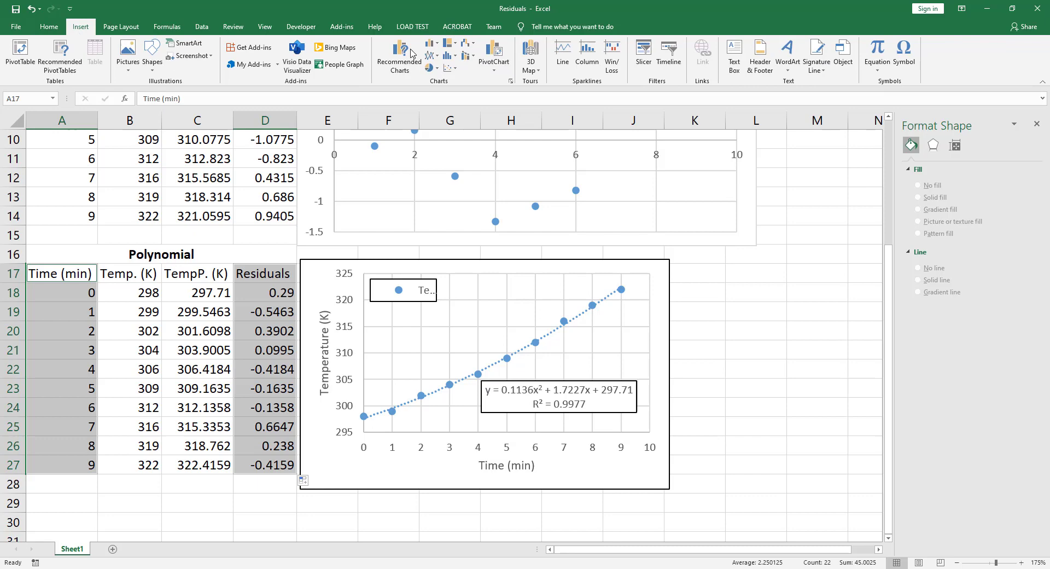
pyautogui.click(451, 67)
pyautogui.click(454, 109)
pyautogui.moveTo(560, 232); pyautogui.dragTo(644, 261)
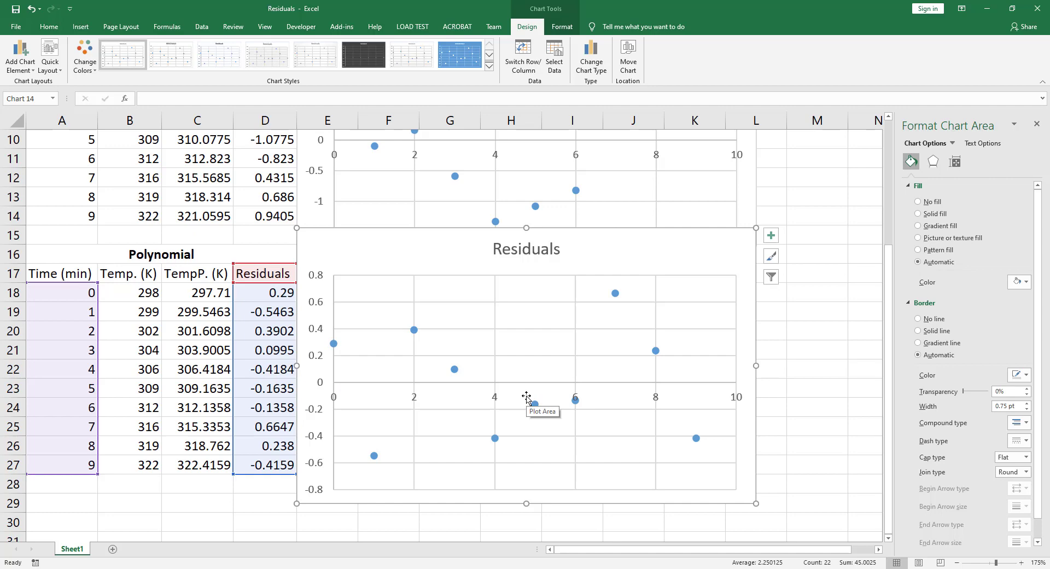
pyautogui.scroll(1, 526, 397)
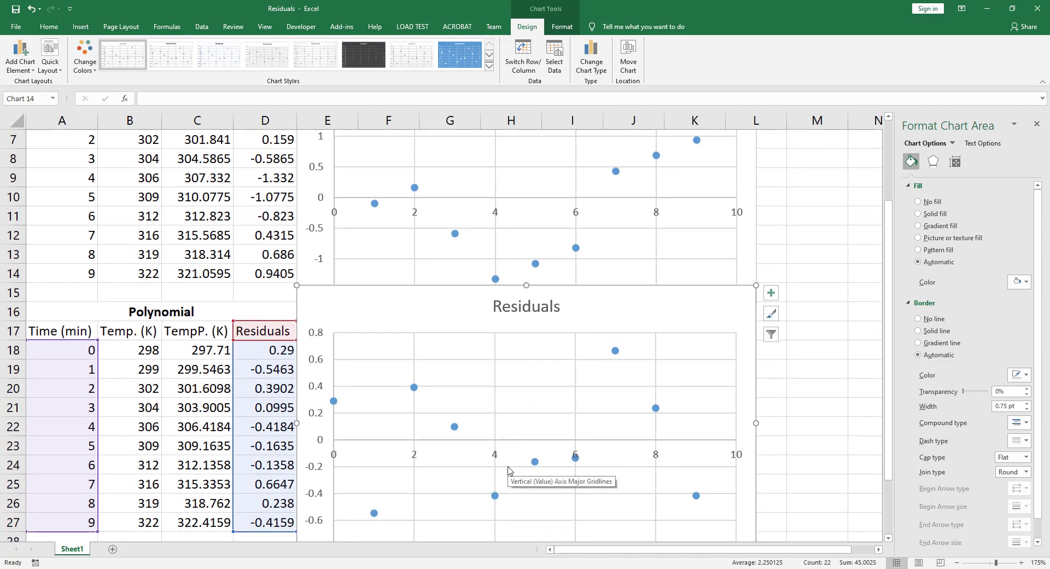
pyautogui.scroll(2, 485, 425)
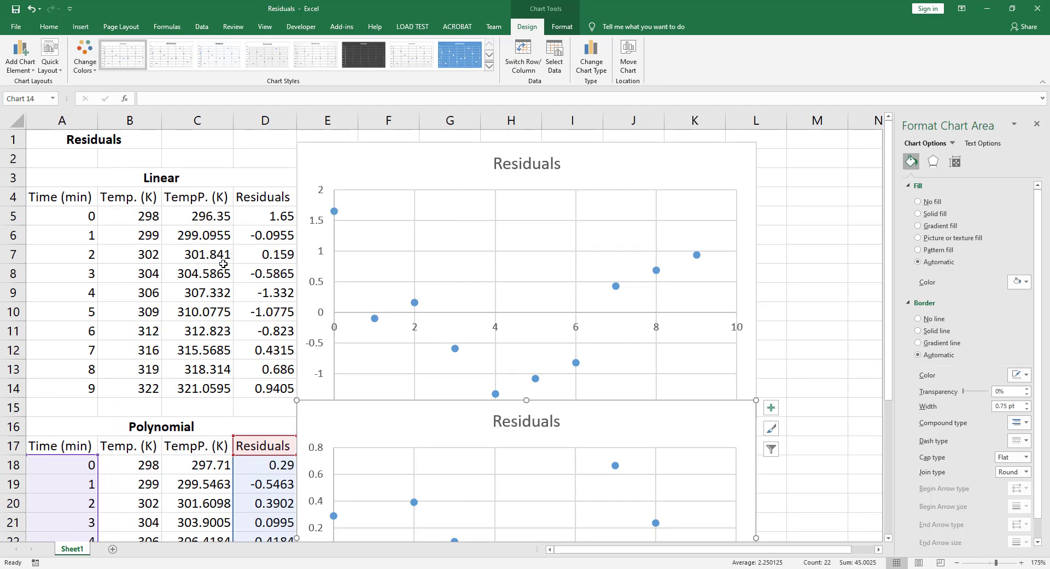
pyautogui.scroll(-1, 224, 264)
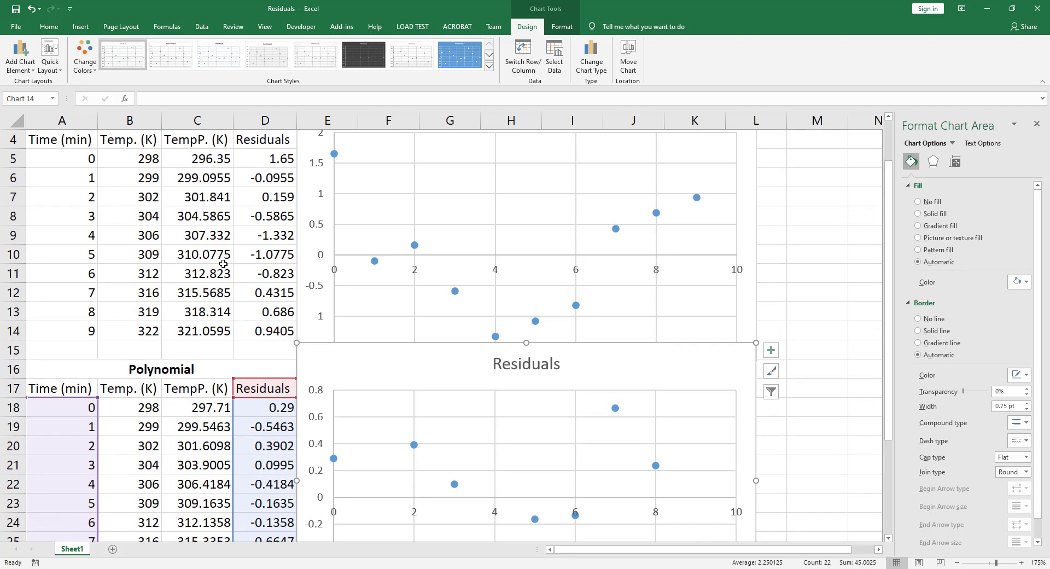
pyautogui.scroll(-2, 257, 292)
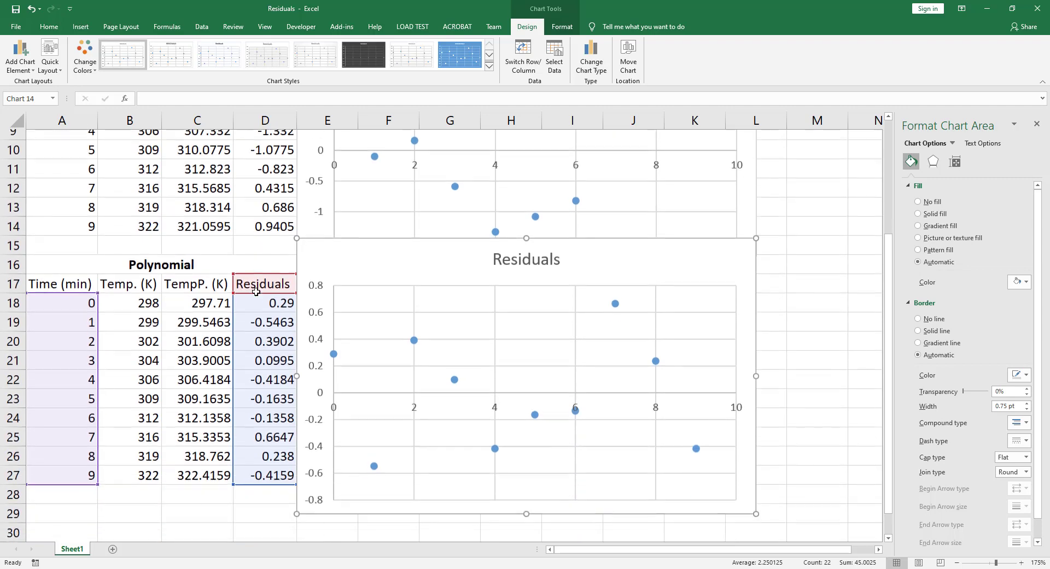